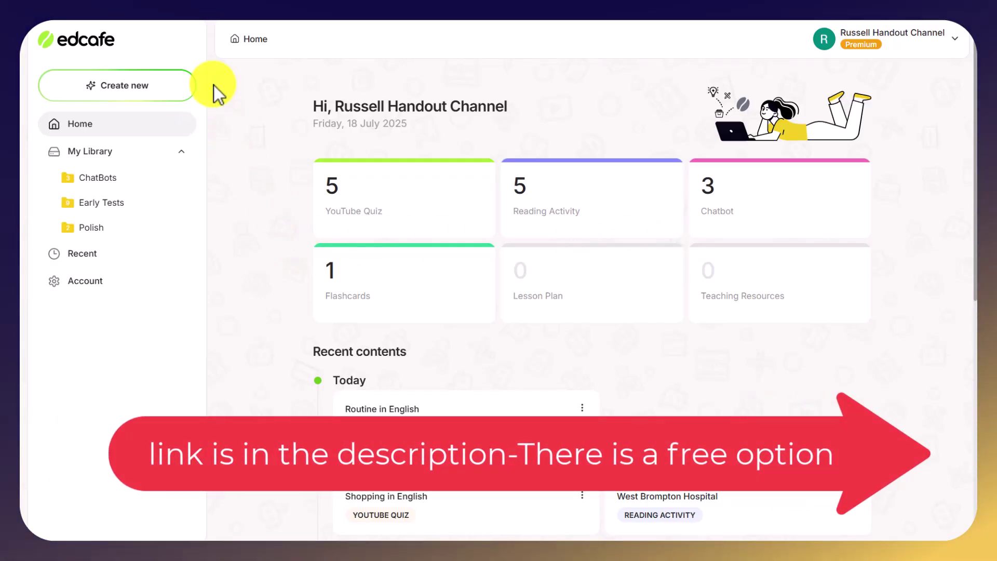
# - Start a new YouTube Quiz from the Create new menu's Assessment options
pyautogui.click(126, 96)
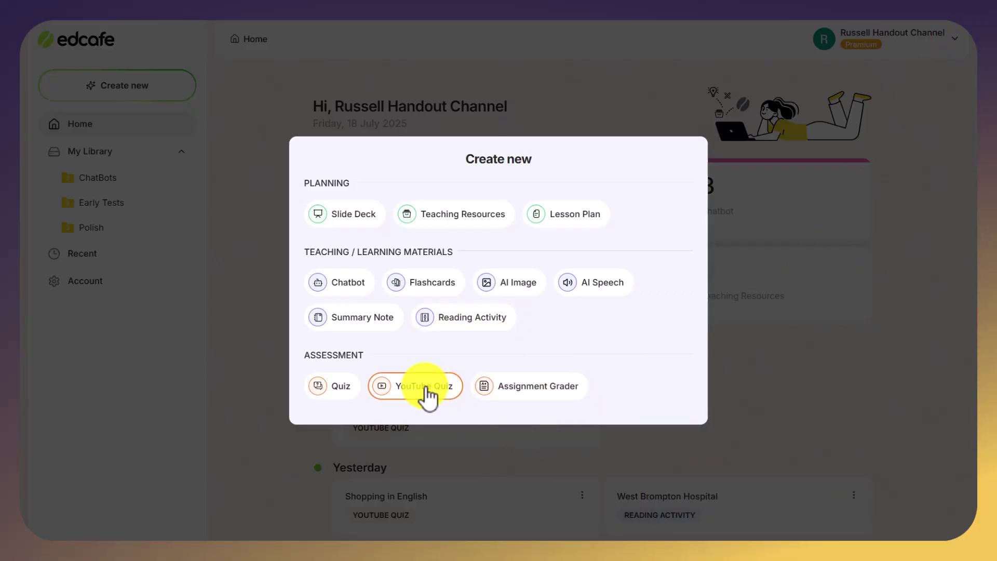
pyautogui.click(426, 394)
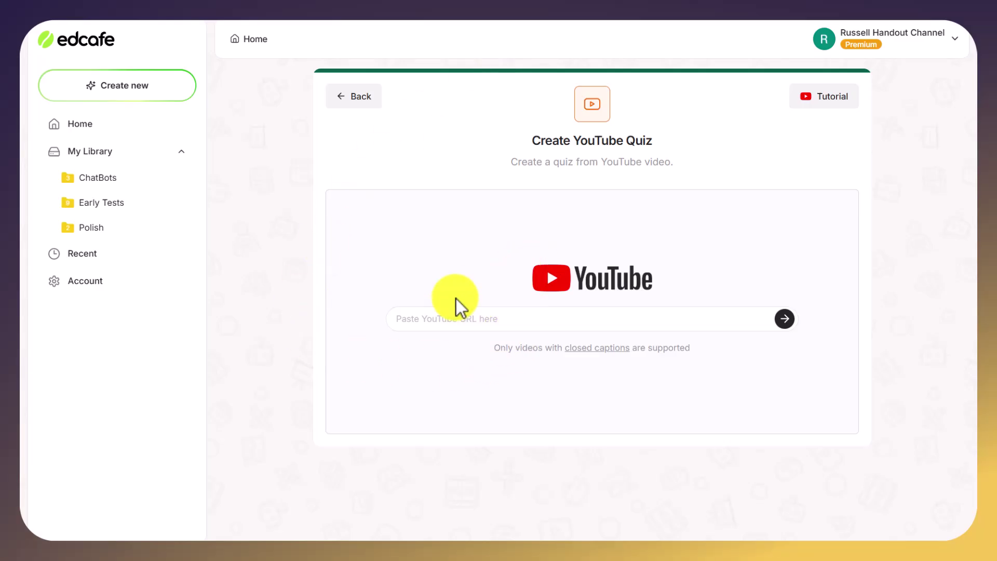
# - Open and pause the first 'daily routine in English' YouTube video, then select its URL for copying
pyautogui.click(414, 319)
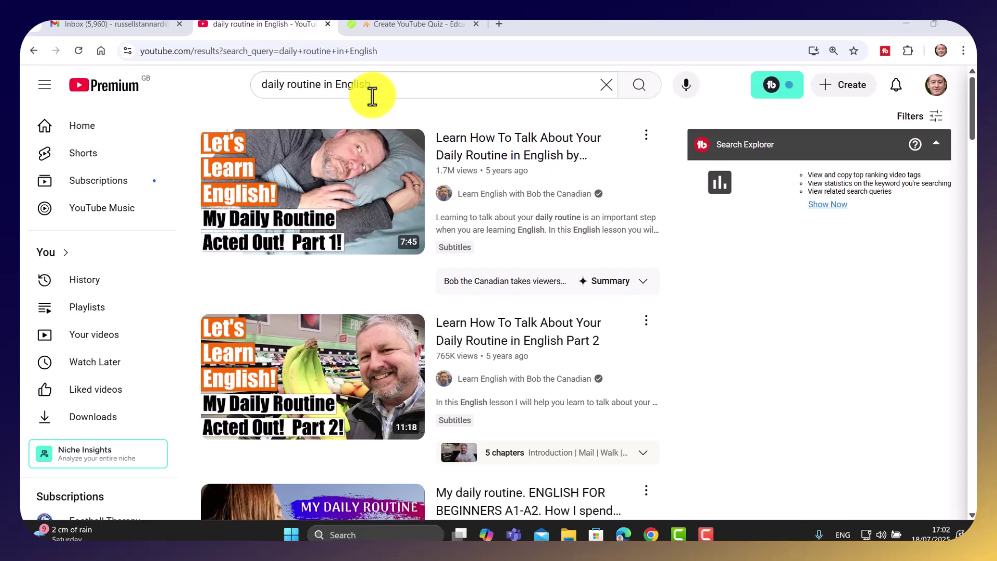
pyautogui.moveTo(344, 161)
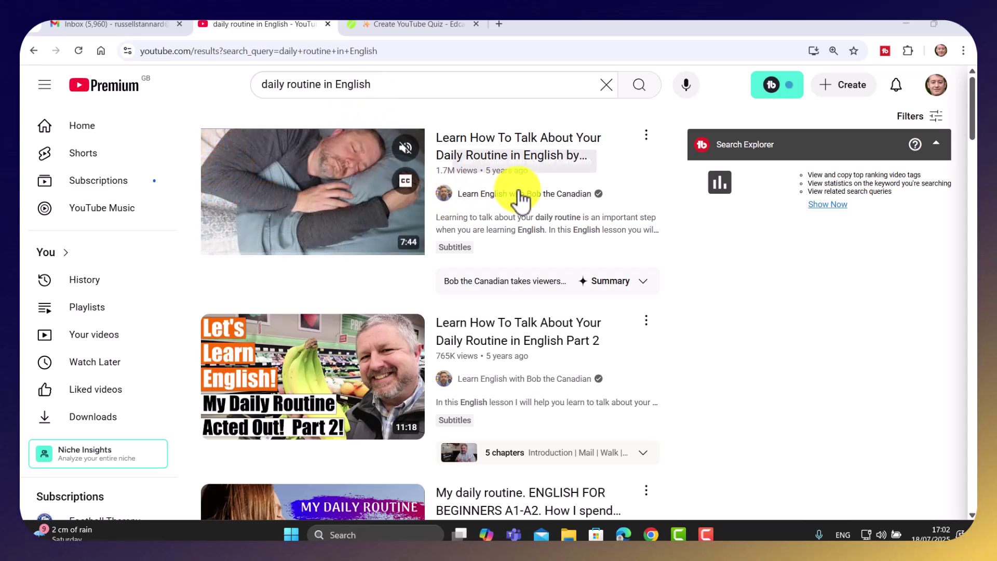
pyautogui.click(333, 185)
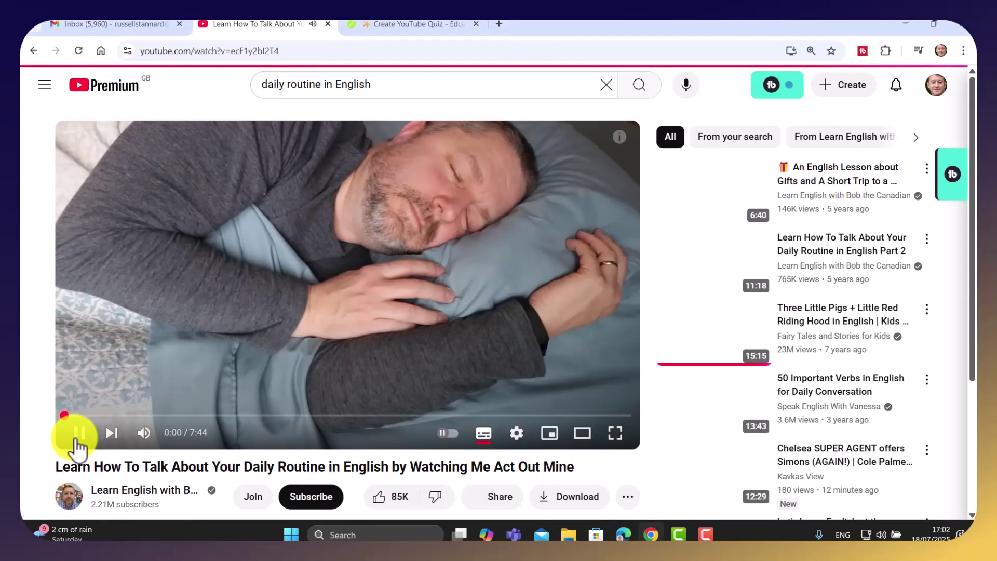
pyautogui.click(79, 433)
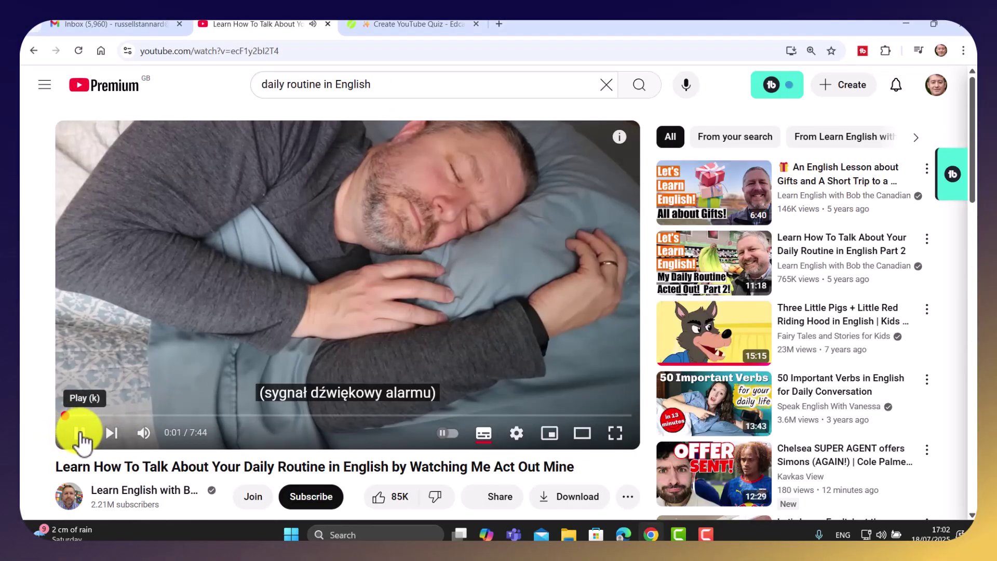
pyautogui.click(264, 52)
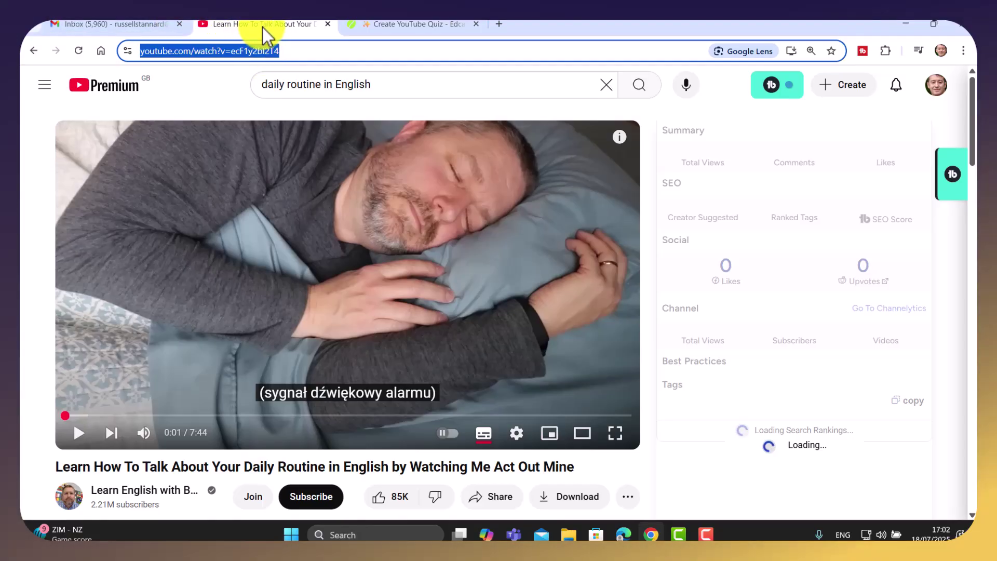
# - Back in Edcafe, paste the daily routine video link and load it into the quiz
pyautogui.click(408, 23)
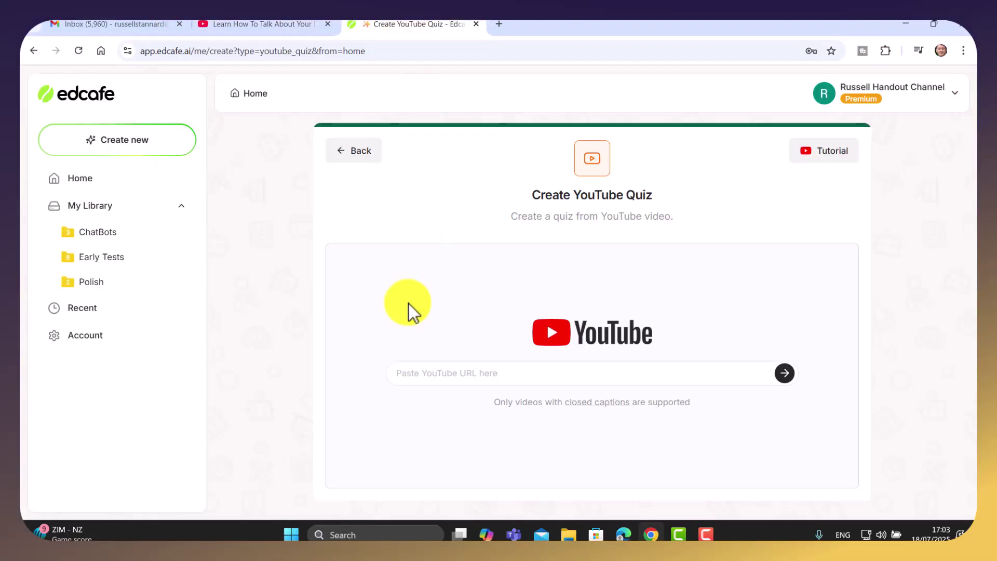
pyautogui.click(411, 375)
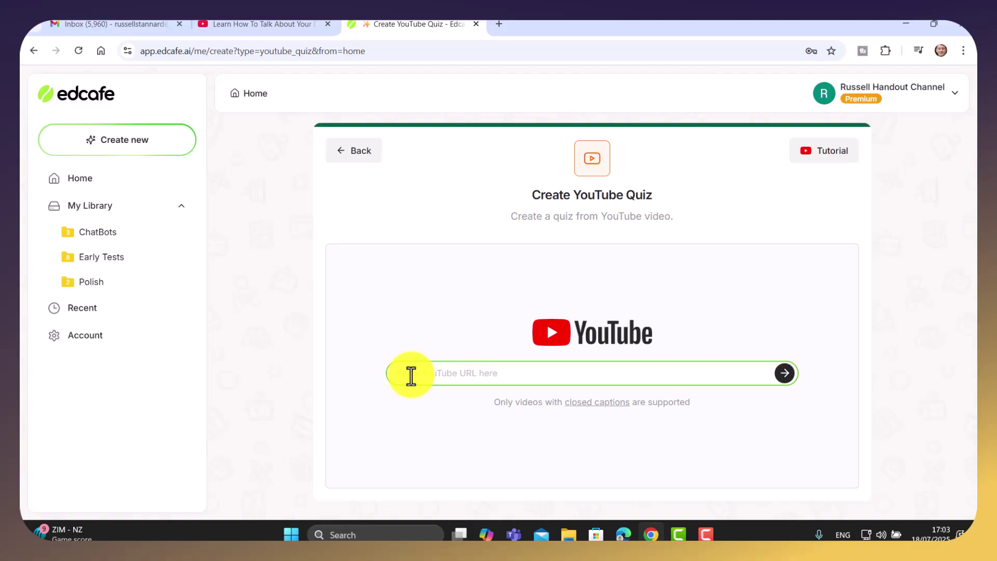
pyautogui.write('https://www.youtube.com/watch?v=ecF1y2bI2T4')
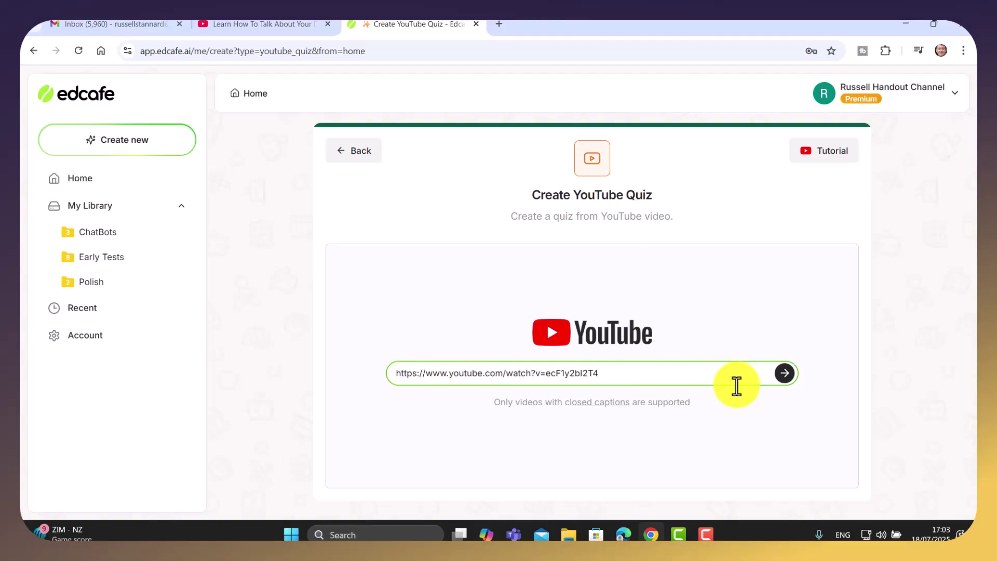
pyautogui.click(785, 374)
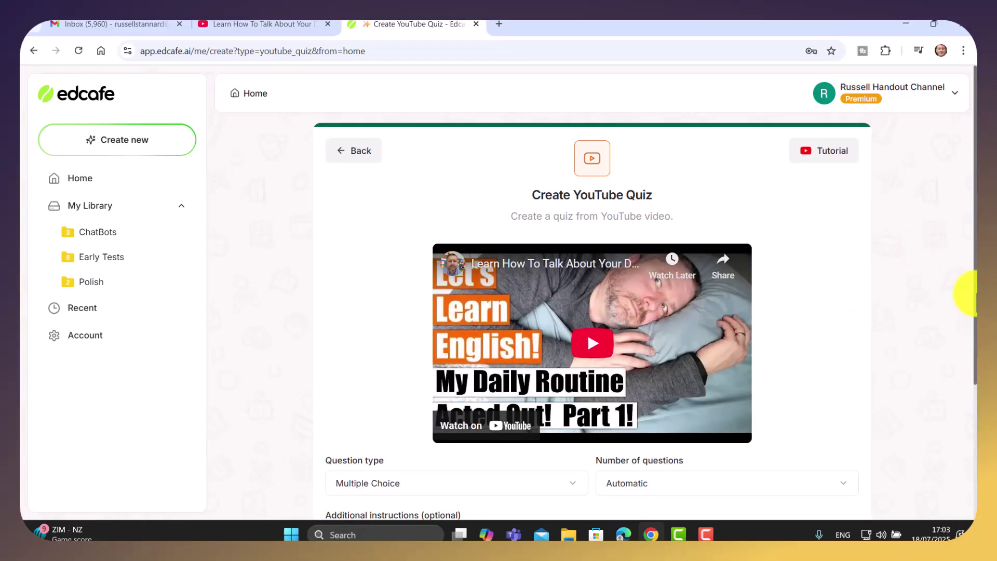
pyautogui.moveTo(975, 286); pyautogui.dragTo(970, 397)
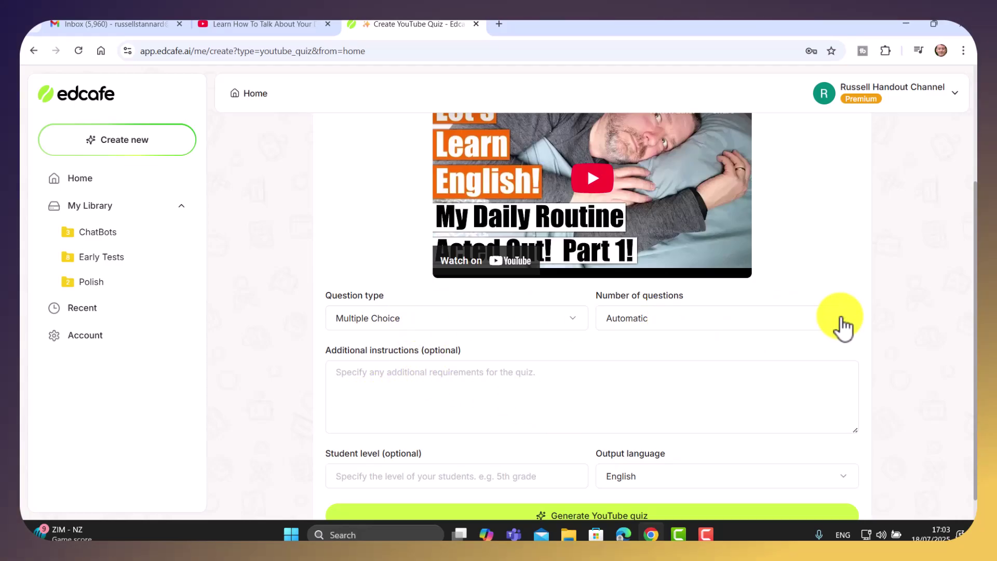
# - Set the quiz to 5 questions, student level '9th grade', and English output language
pyautogui.click(841, 319)
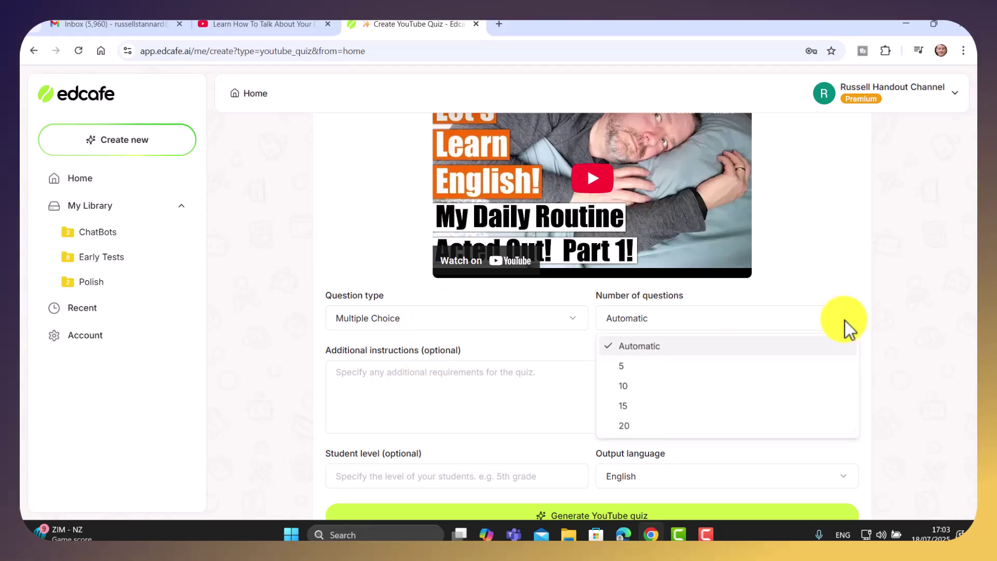
pyautogui.click(622, 367)
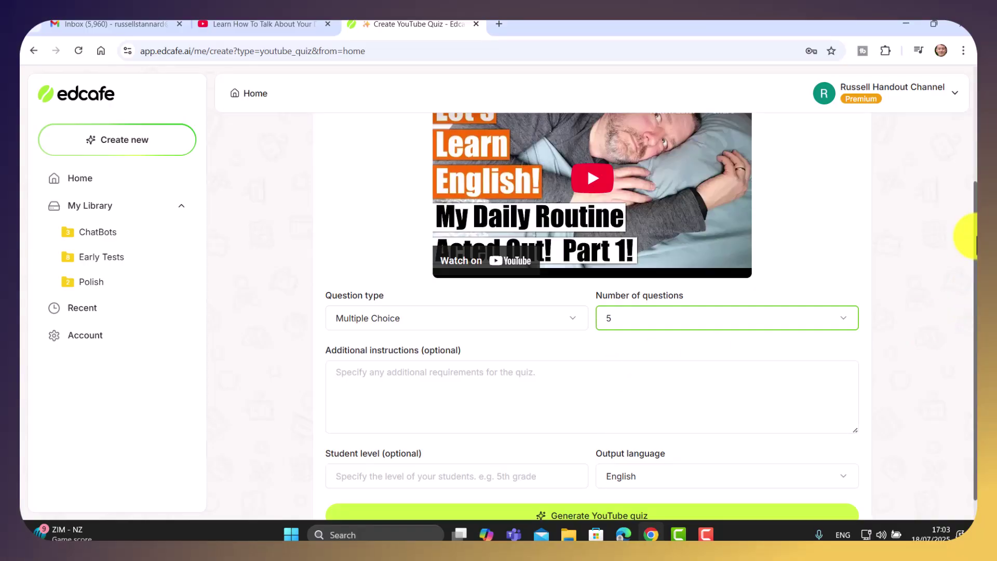
pyautogui.click(348, 368)
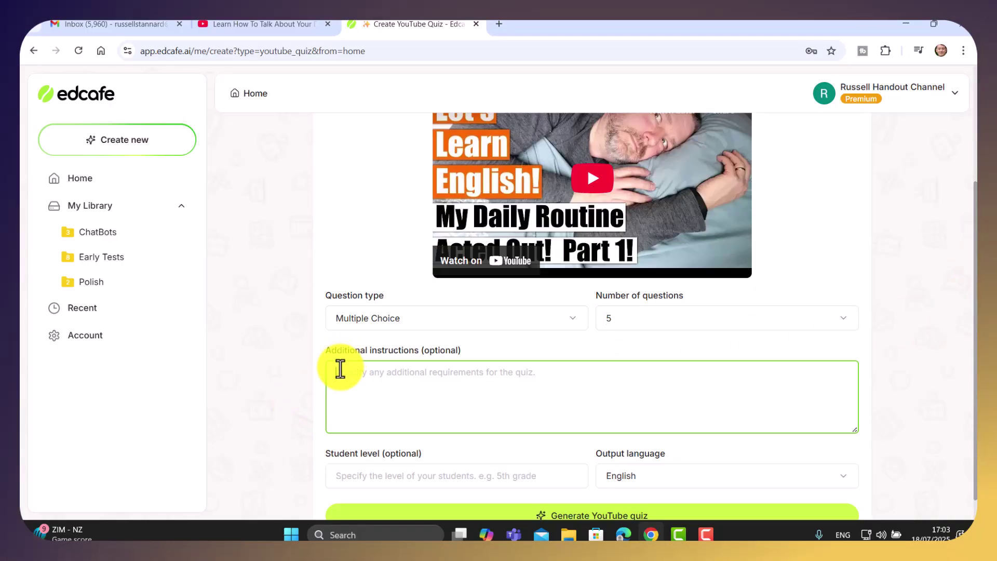
pyautogui.click(347, 481)
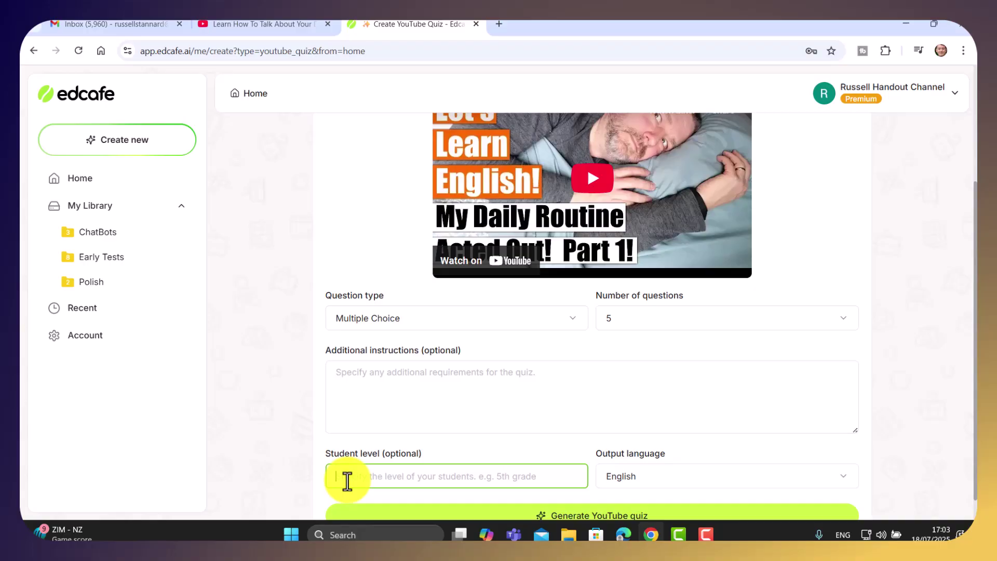
pyautogui.write('9')
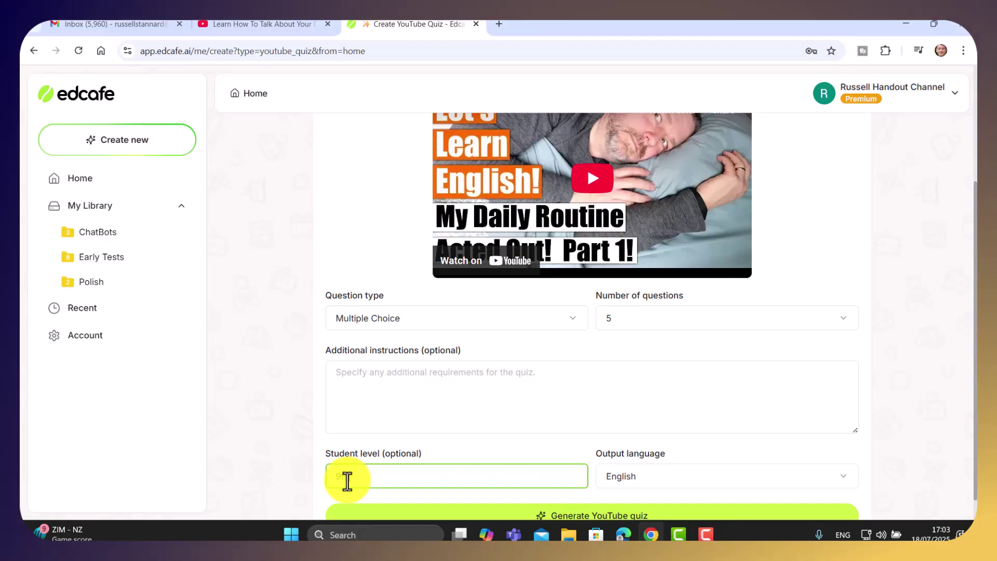
pyautogui.write('th grade')
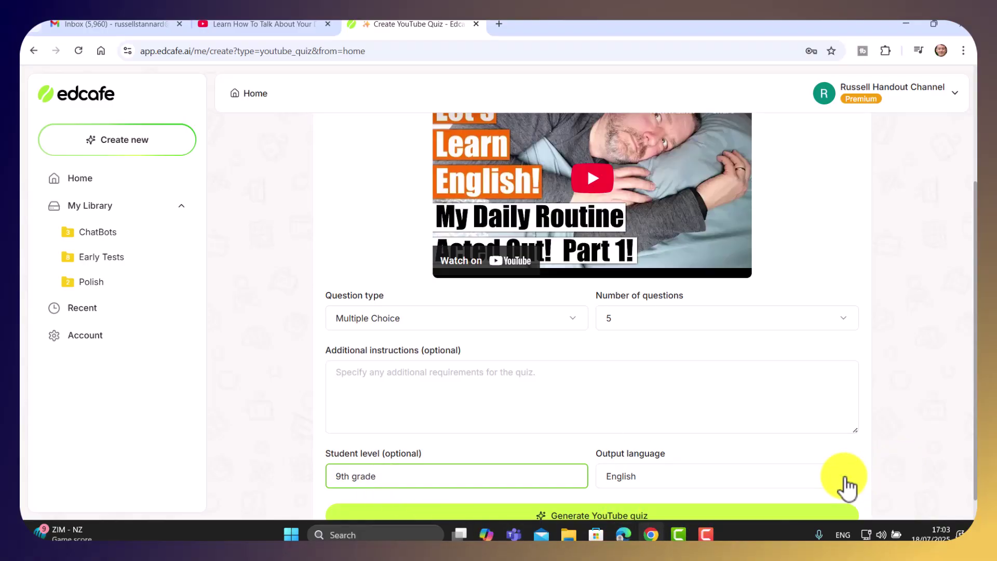
pyautogui.click(845, 477)
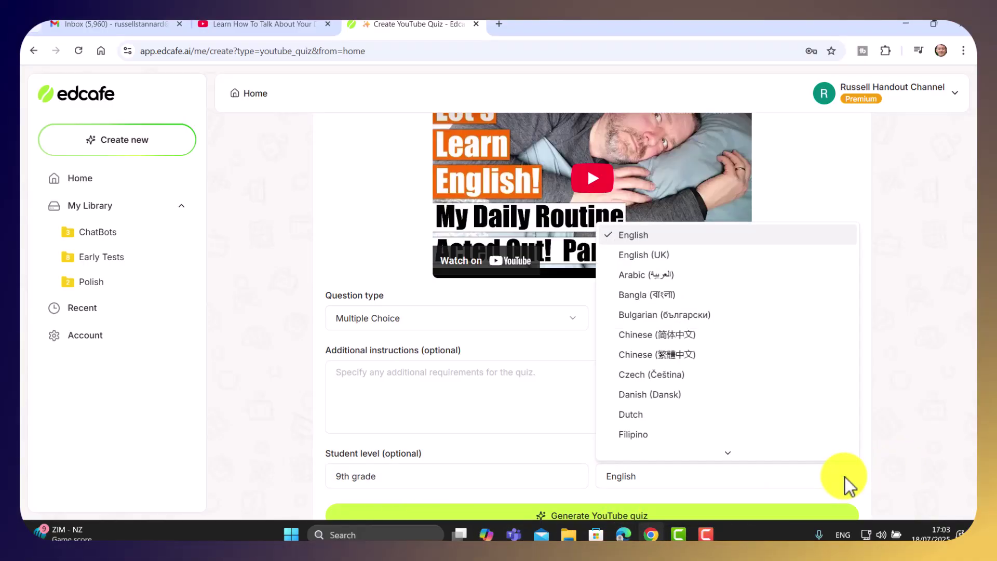
pyautogui.click(644, 237)
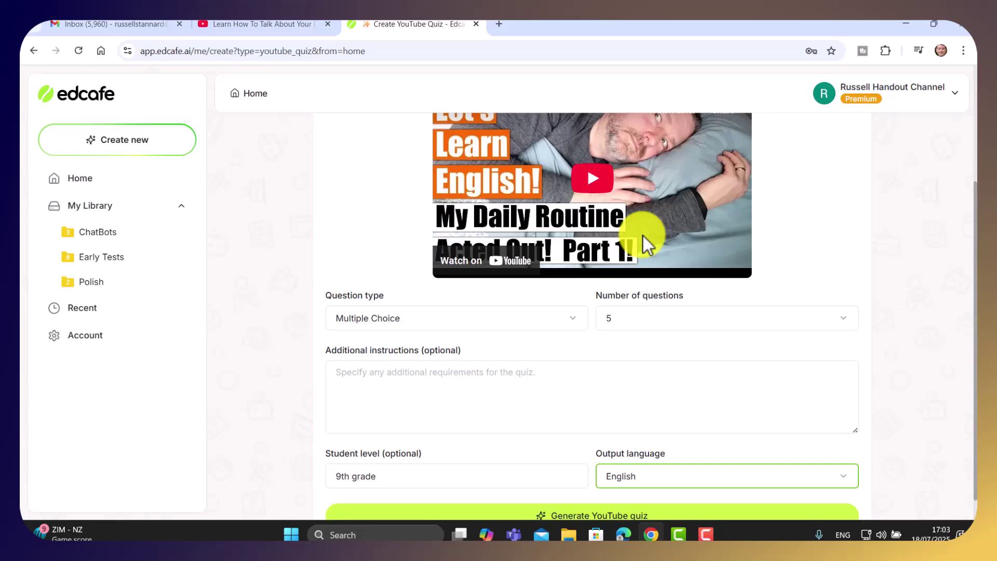
pyautogui.moveTo(973, 263); pyautogui.dragTo(976, 345)
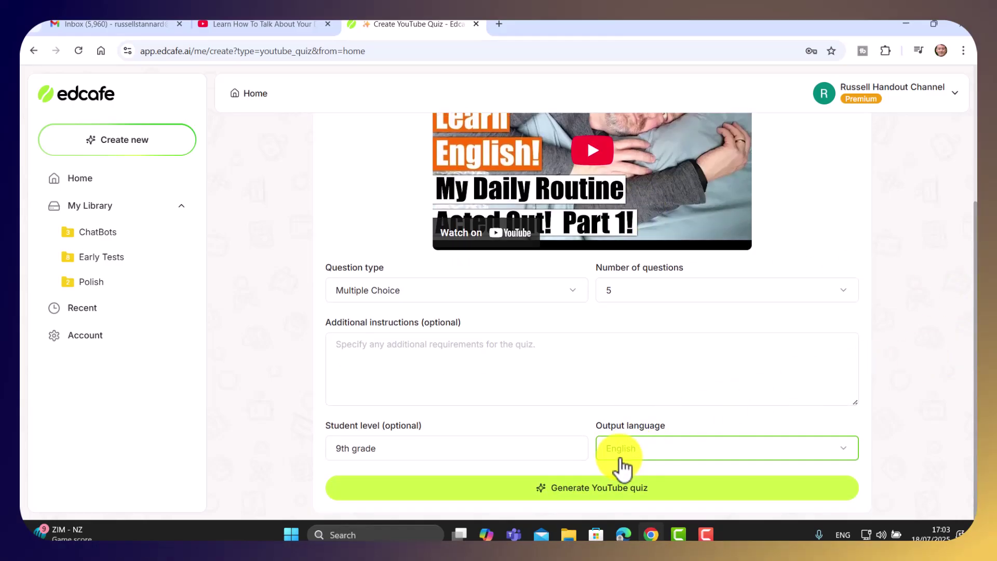
pyautogui.click(573, 493)
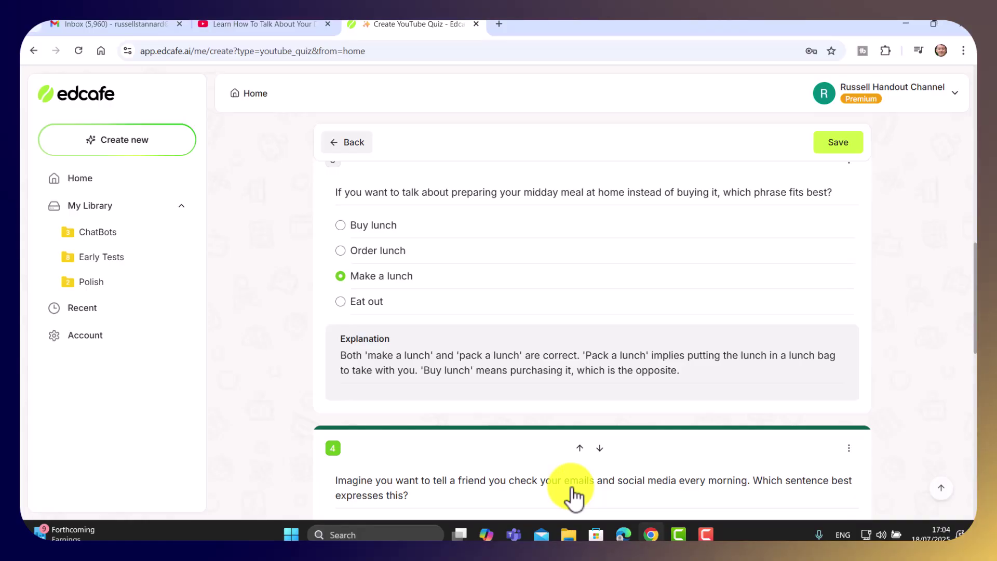
pyautogui.scroll(15, 574, 496)
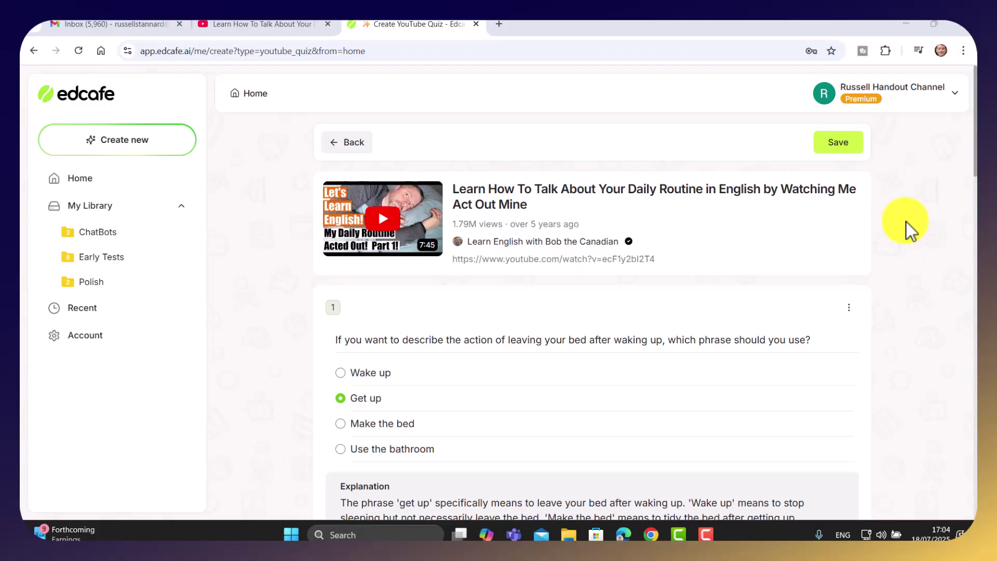
pyautogui.scroll(-2, 975, 164)
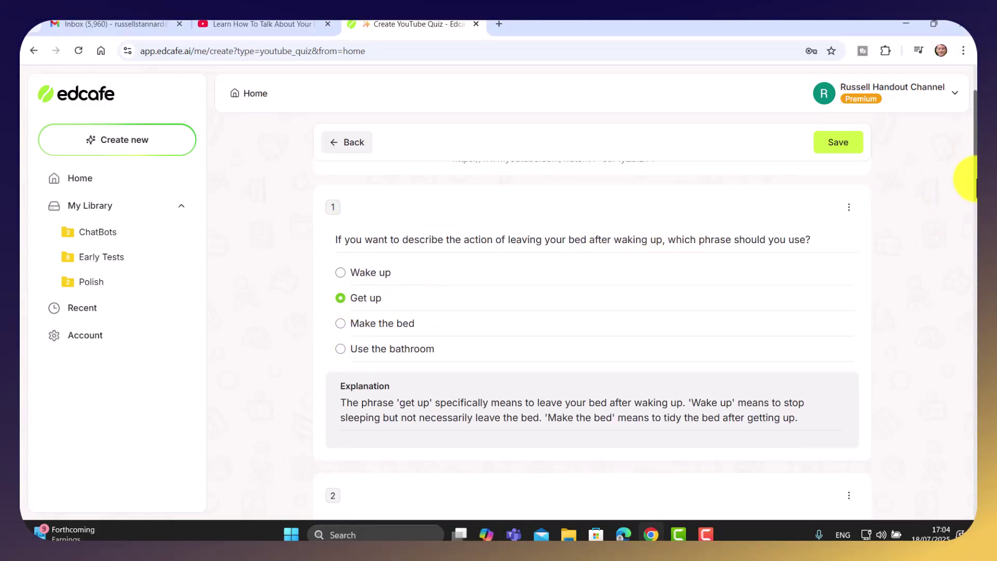
pyautogui.scroll(-1, 976, 202)
pyautogui.scroll(1, 973, 189)
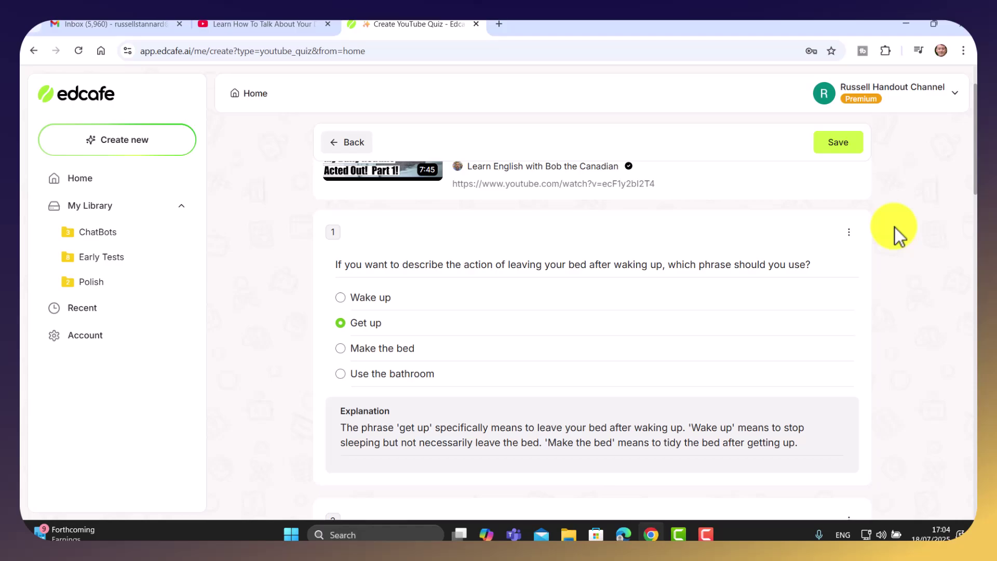
pyautogui.click(856, 241)
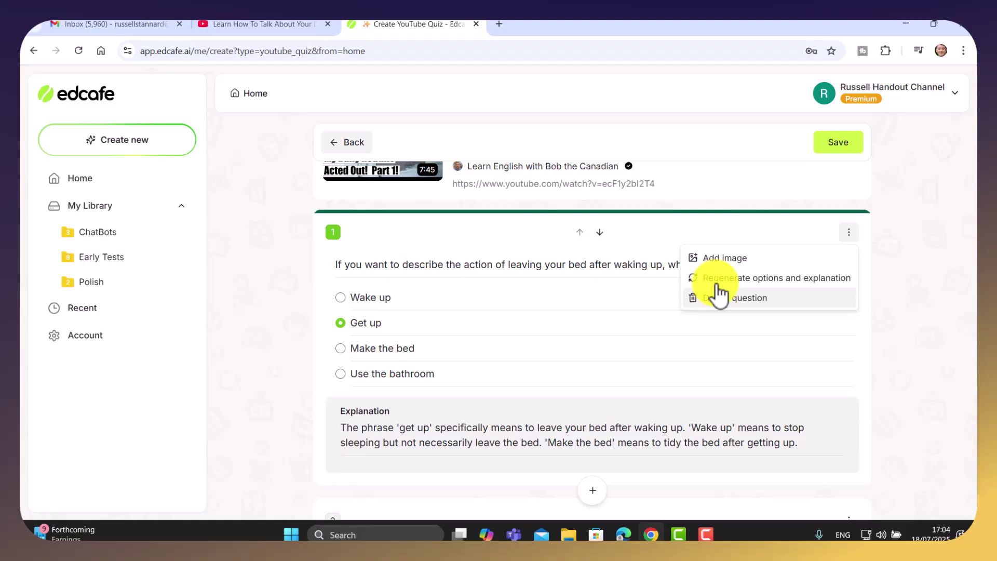
pyautogui.click(920, 245)
pyautogui.scroll(-1, 974, 200)
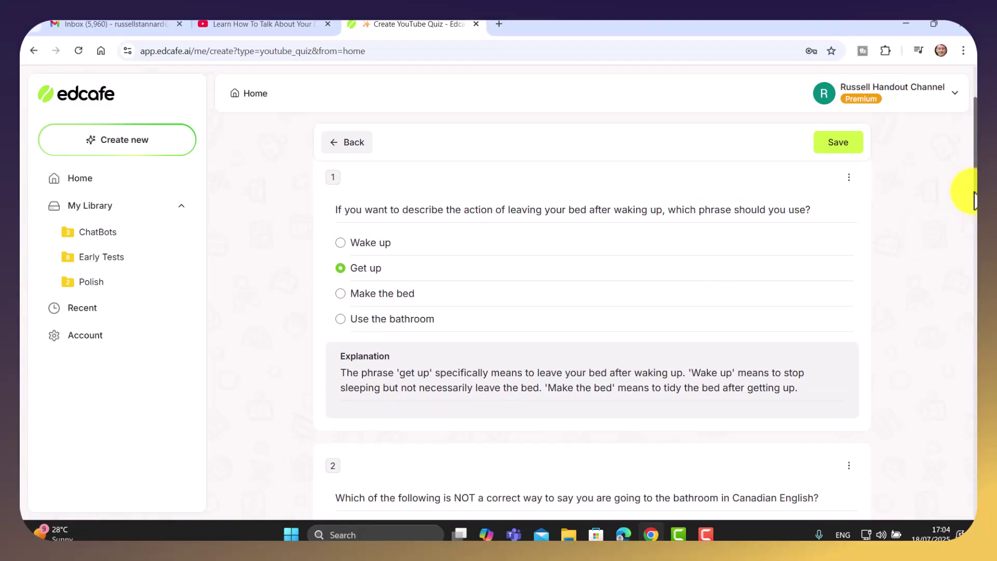
pyautogui.scroll(-6, 974, 200)
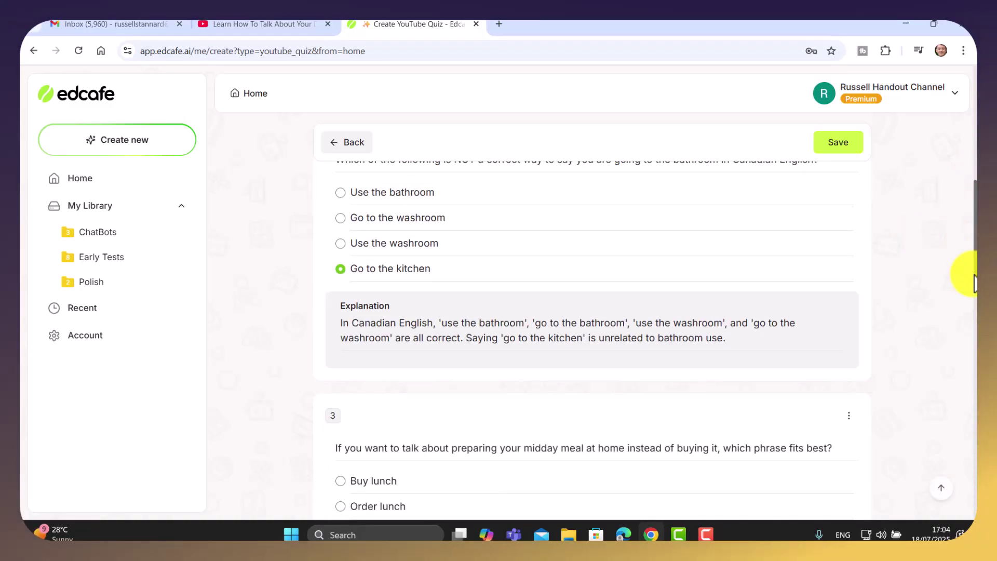
pyautogui.moveTo(976, 283); pyautogui.dragTo(961, 519)
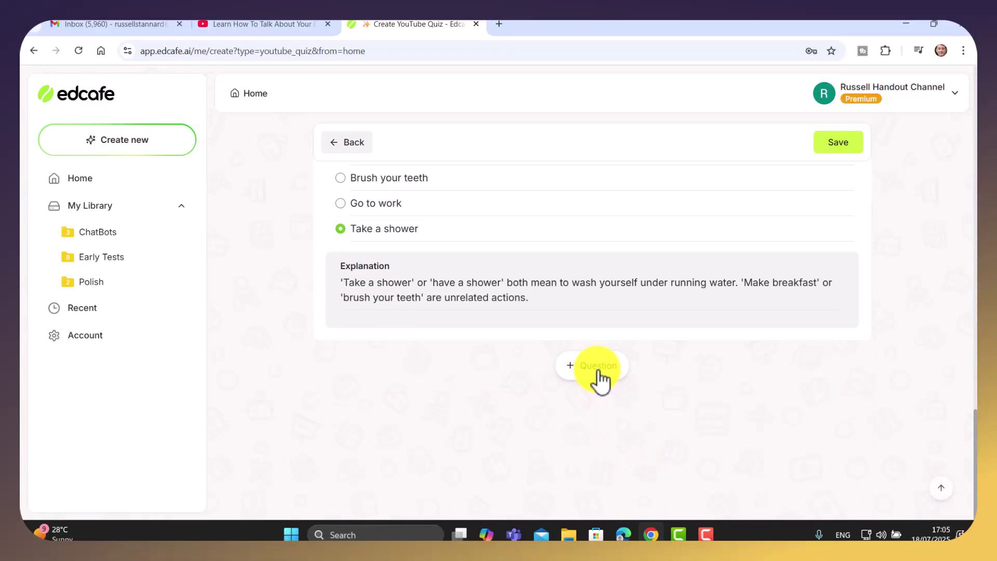
# - Save the quiz as 'Routine in English' in the Early Tests folder
pyautogui.click(839, 146)
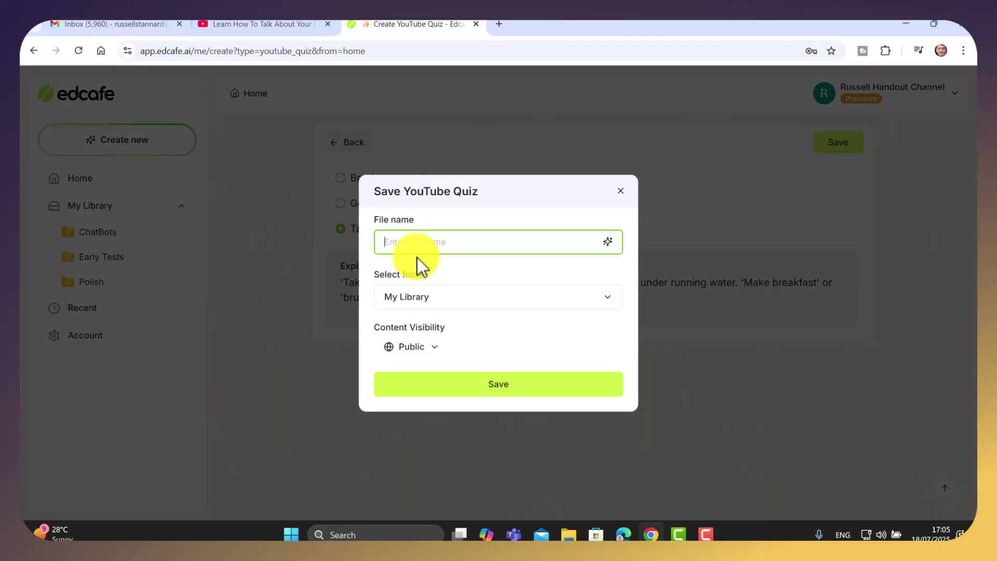
pyautogui.write('R')
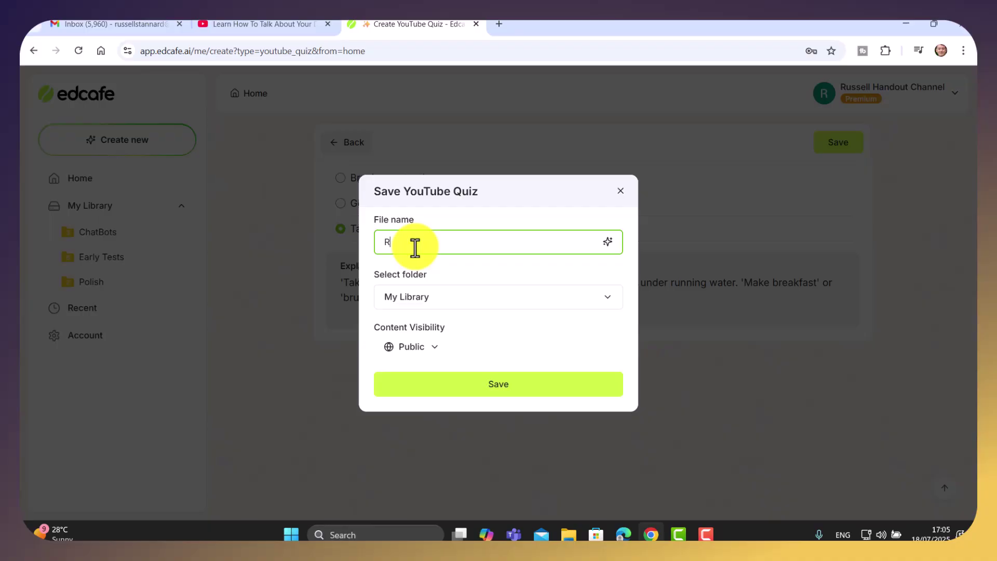
pyautogui.write('outine in English')
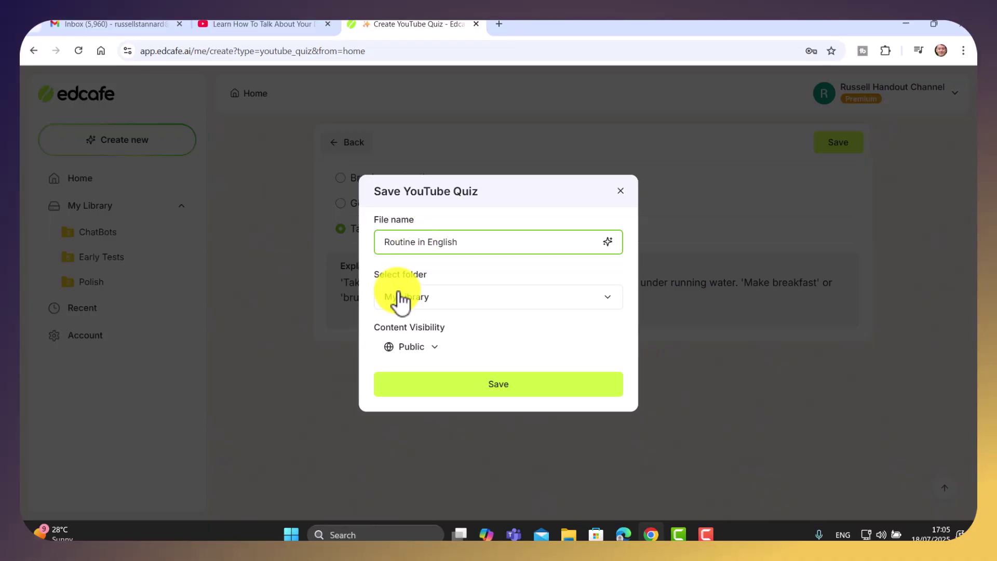
pyautogui.click(604, 301)
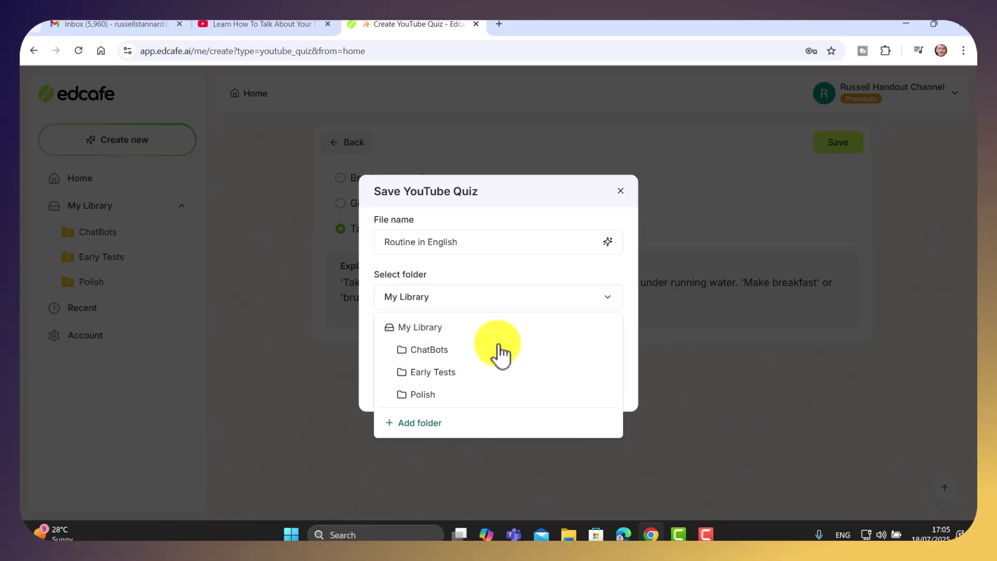
pyautogui.click(441, 373)
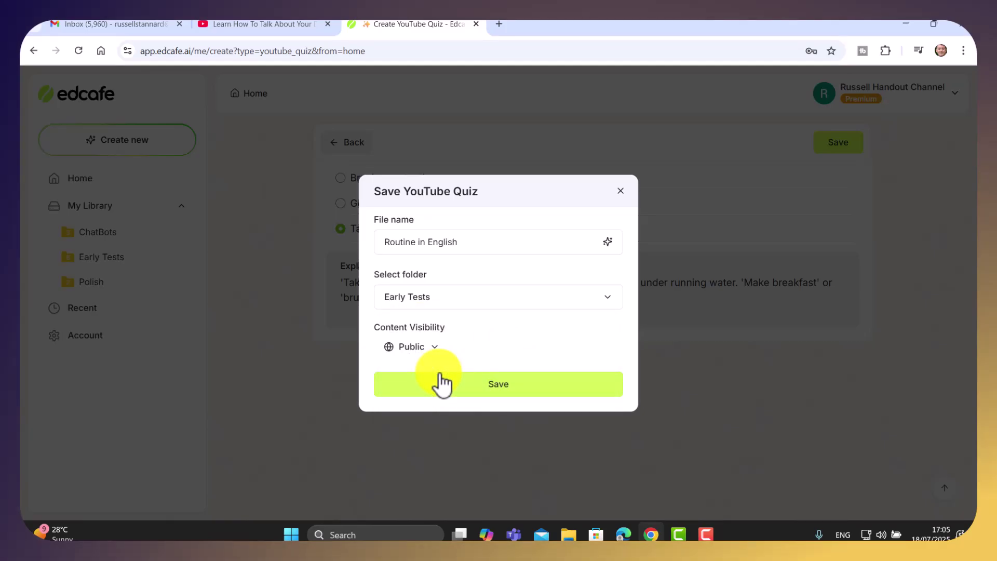
pyautogui.click(499, 395)
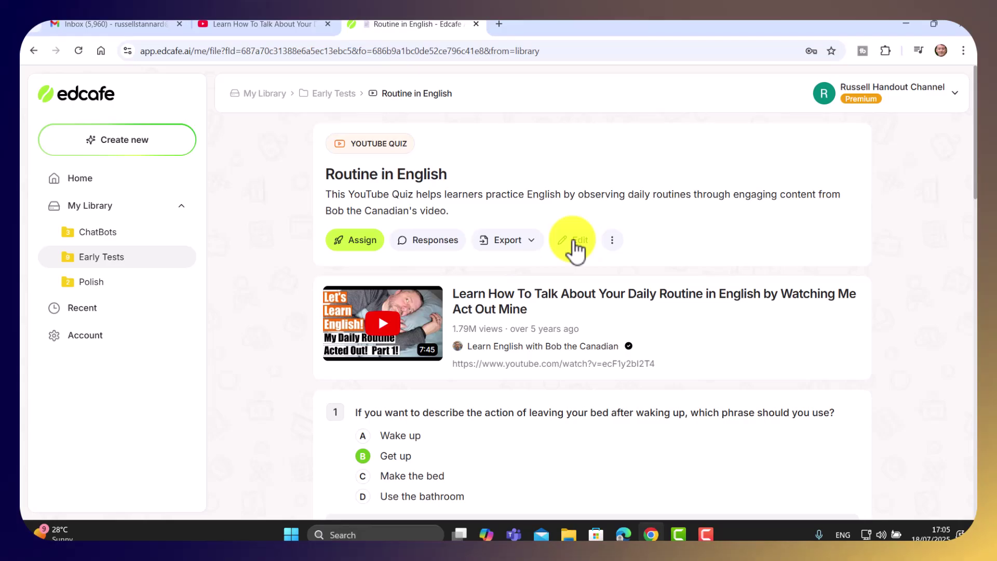
# - Copy the quiz's student link from the Assign dialog, then close the dialog
pyautogui.click(358, 245)
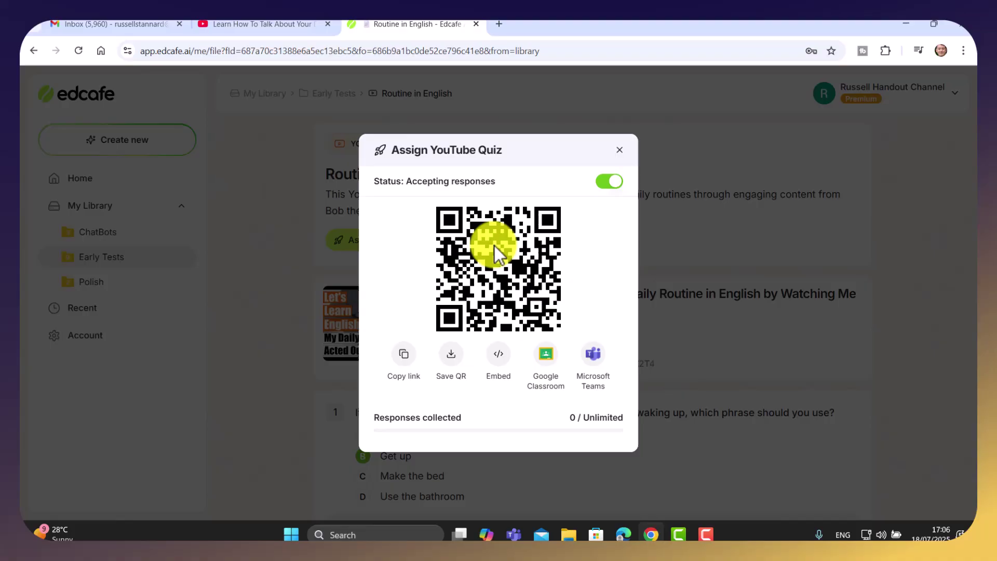
pyautogui.click(405, 364)
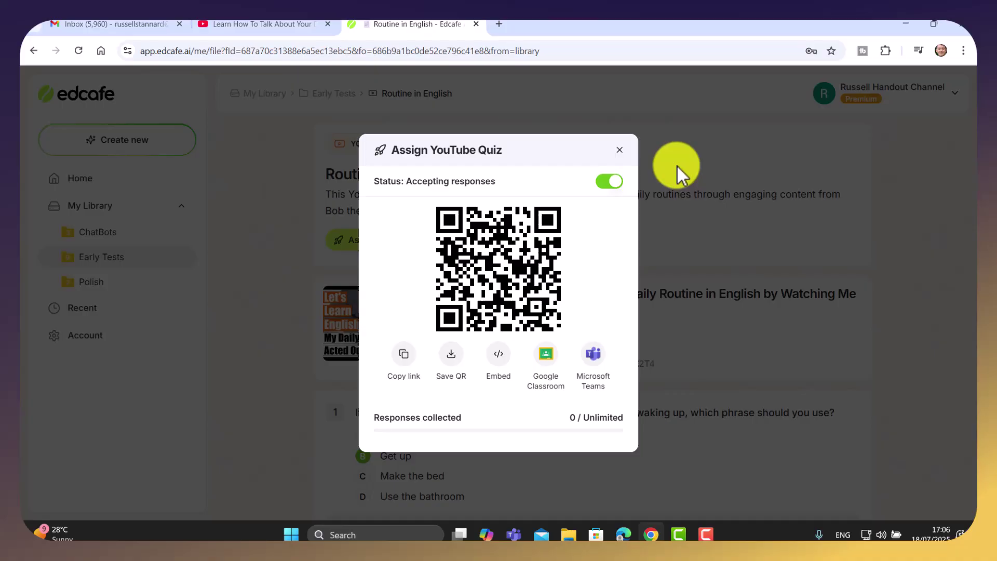
pyautogui.click(620, 151)
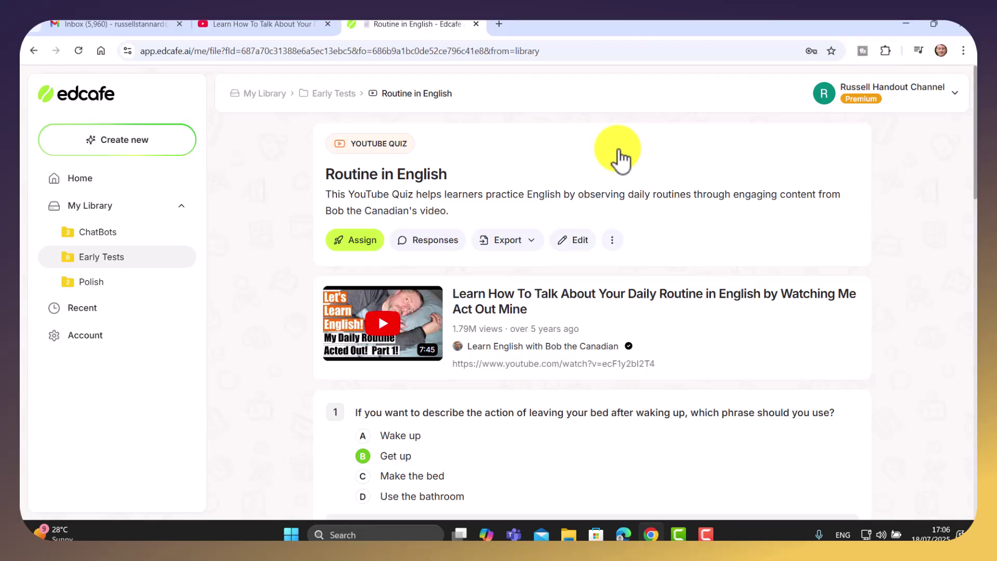
pyautogui.click(434, 244)
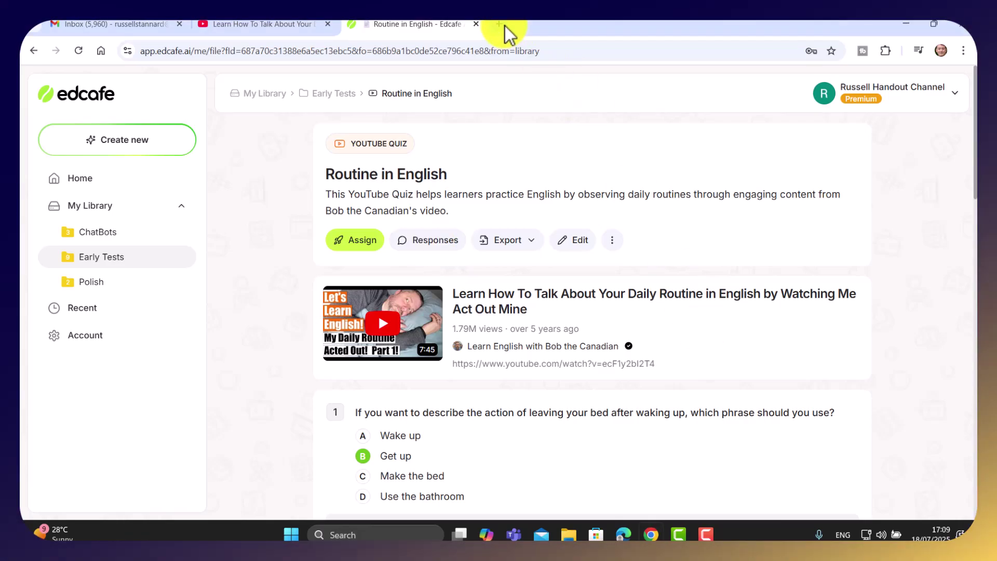
# - Open the copied quiz link in a new tab, enter a test student name, and play the quiz
pyautogui.click(504, 26)
pyautogui.hotkey('ctrl', 'v')
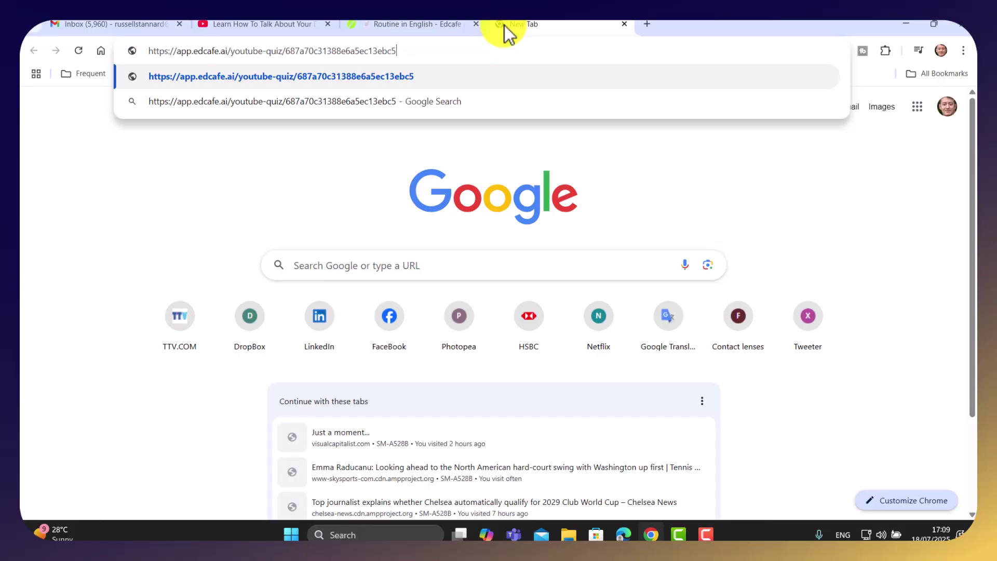
pyautogui.press('Return')
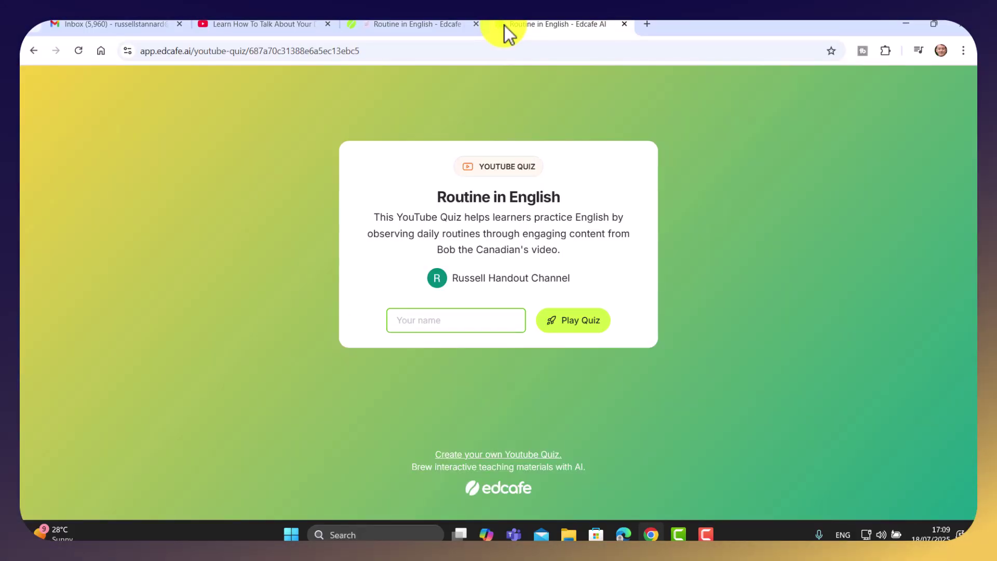
pyautogui.write('Tom')
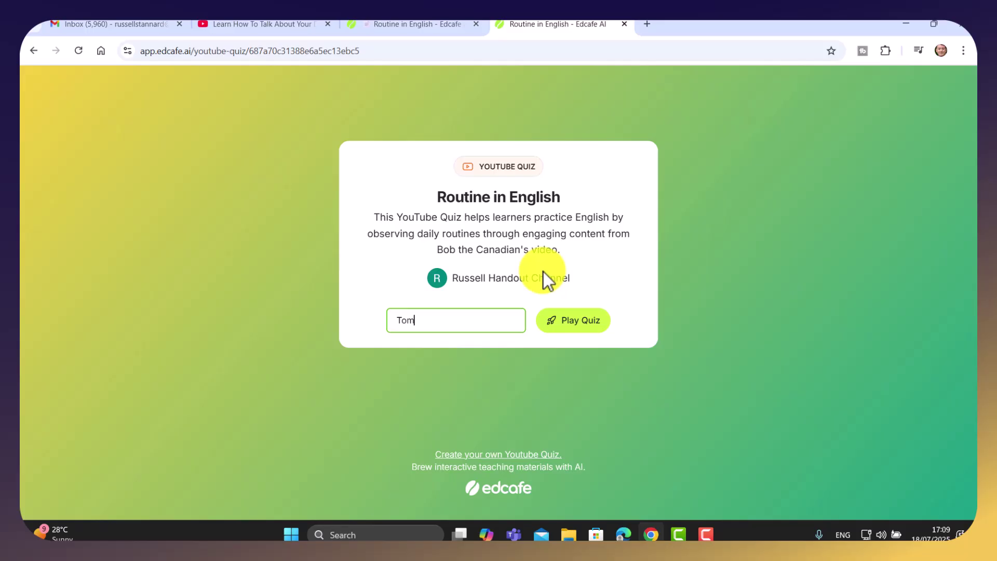
pyautogui.click(581, 330)
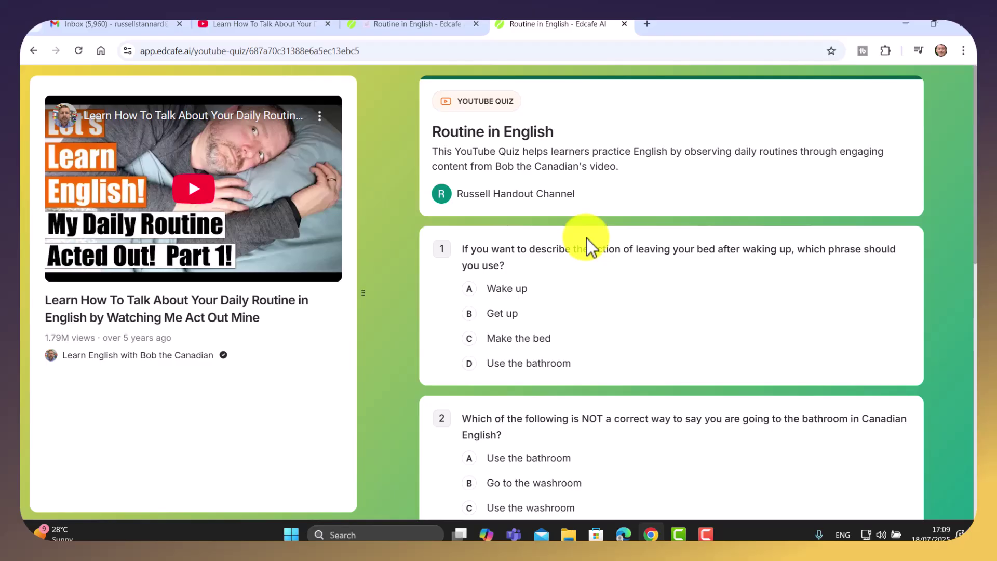
# - Answer Wake up, Order lunch, Use the washroom, 'I read the news every morning.', Make breakfast, then submit
pyautogui.click(512, 294)
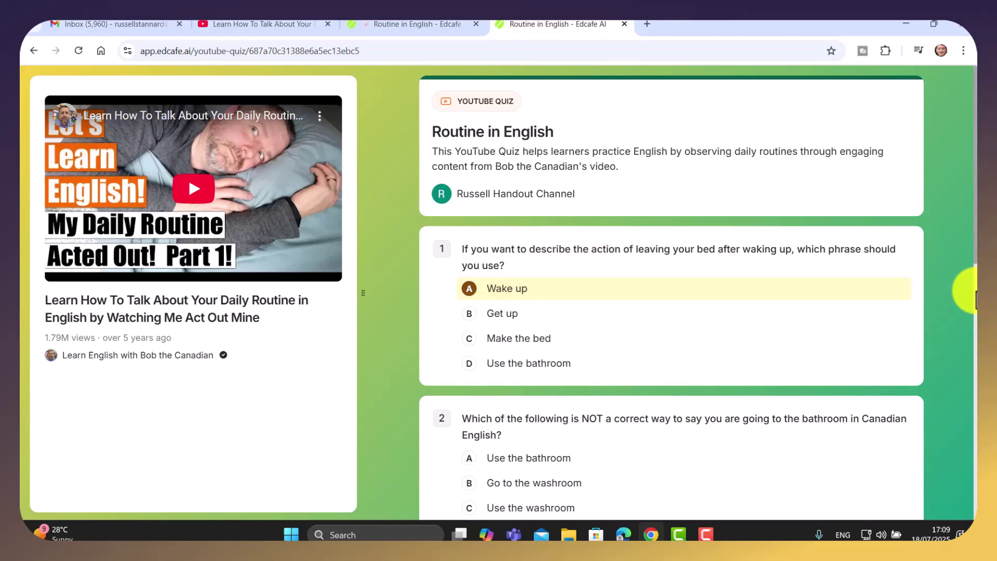
pyautogui.scroll(-8, 969, 312)
pyautogui.click(569, 254)
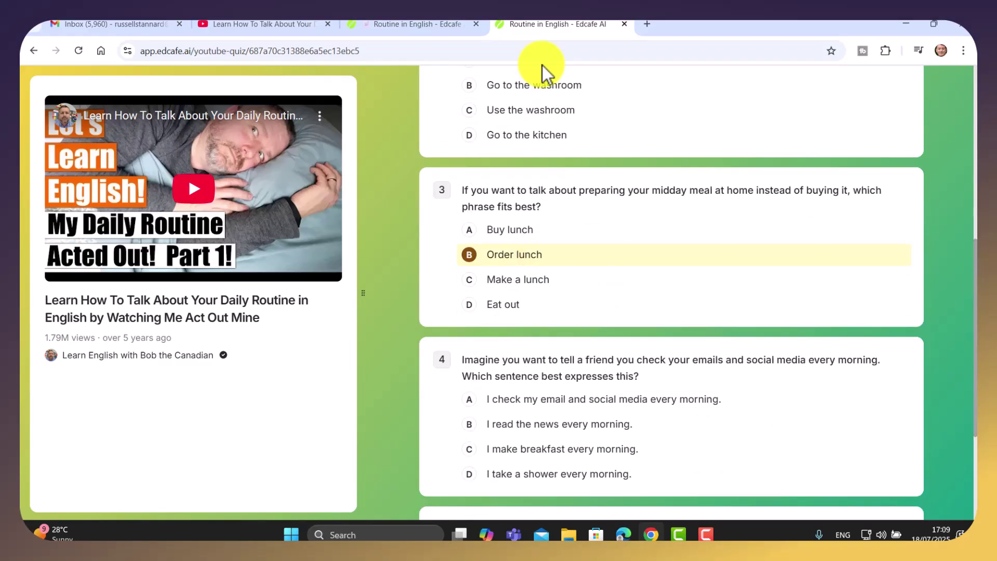
pyautogui.click(529, 109)
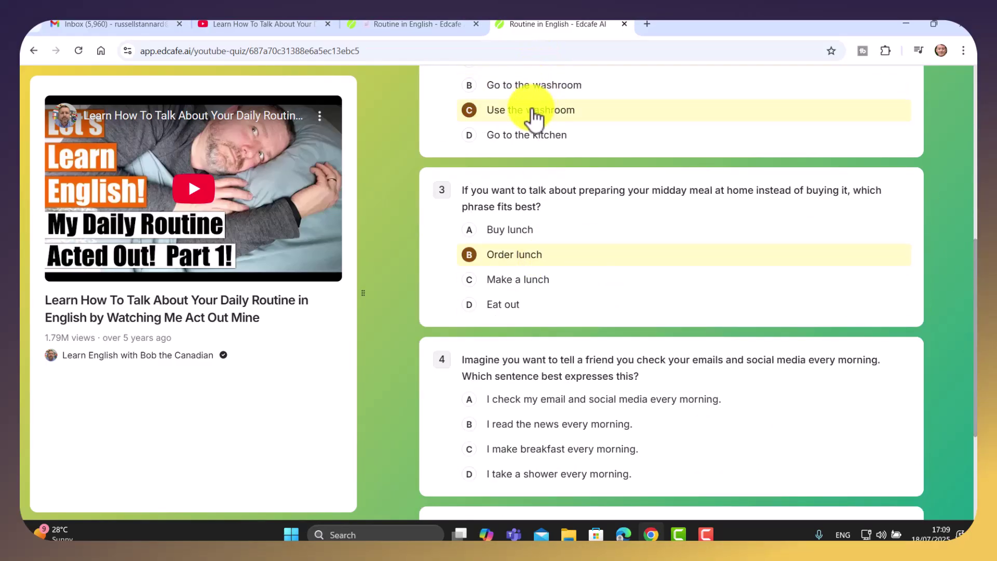
pyautogui.click(509, 432)
pyautogui.scroll(-2, 972, 400)
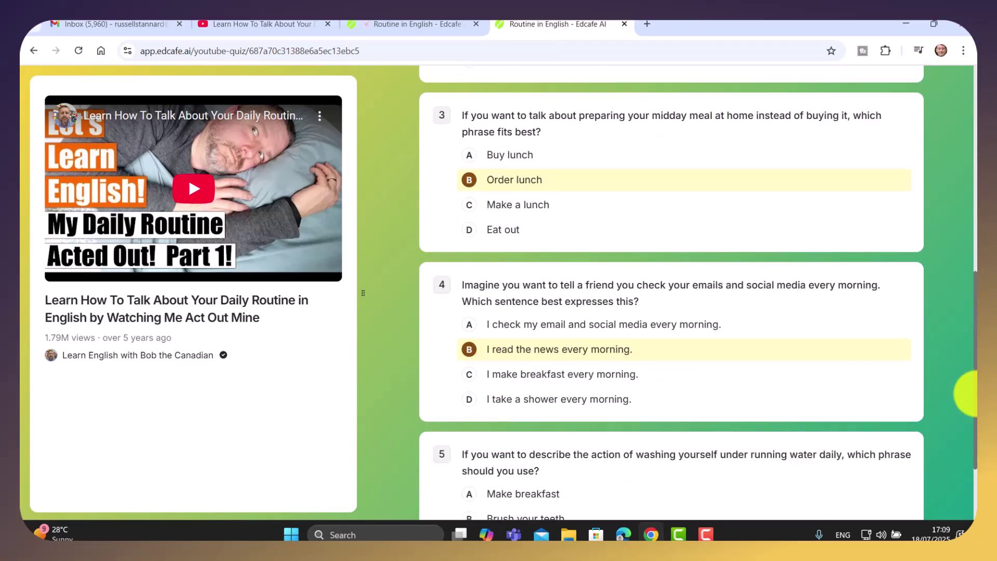
pyautogui.click(522, 494)
pyautogui.scroll(-2, 969, 343)
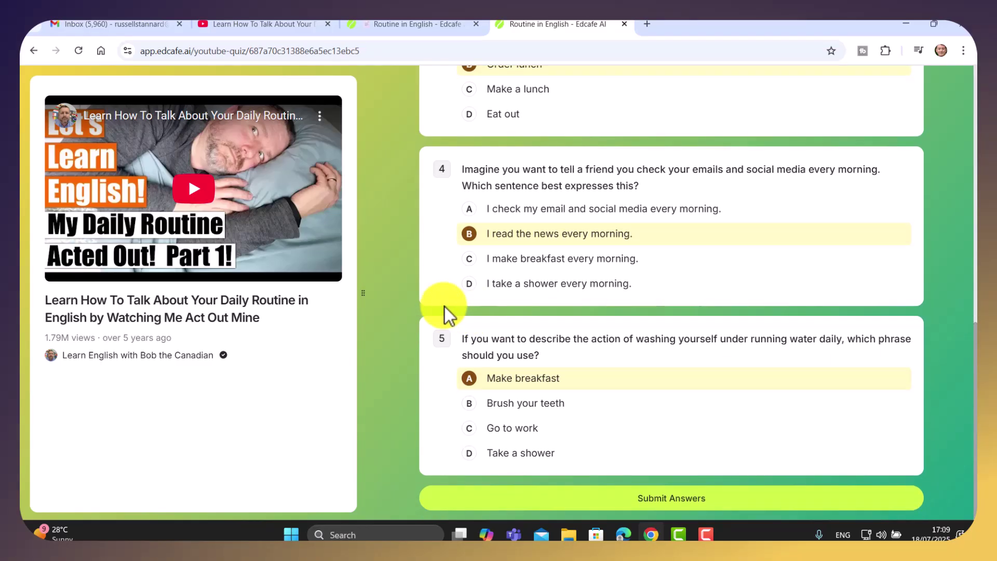
pyautogui.click(661, 500)
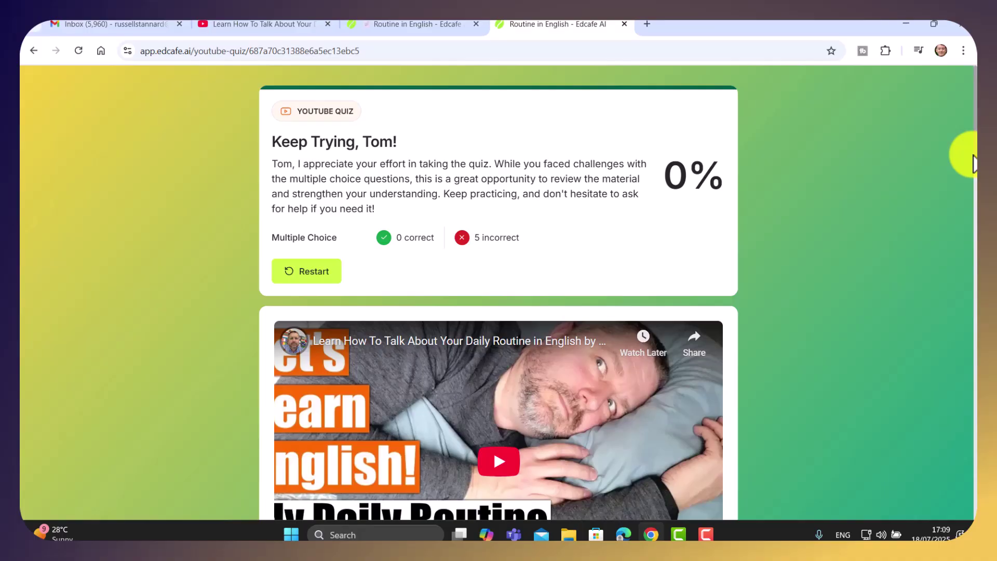
# - Scroll through the 0% result and corrections, then switch back to the quiz's library tab
pyautogui.moveTo(975, 139); pyautogui.dragTo(975, 277)
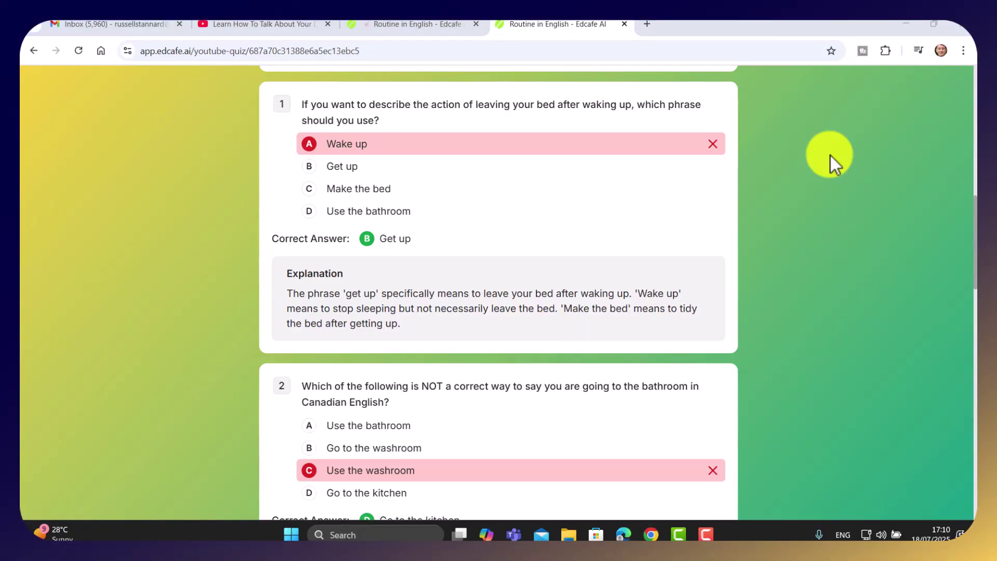
pyautogui.click(408, 26)
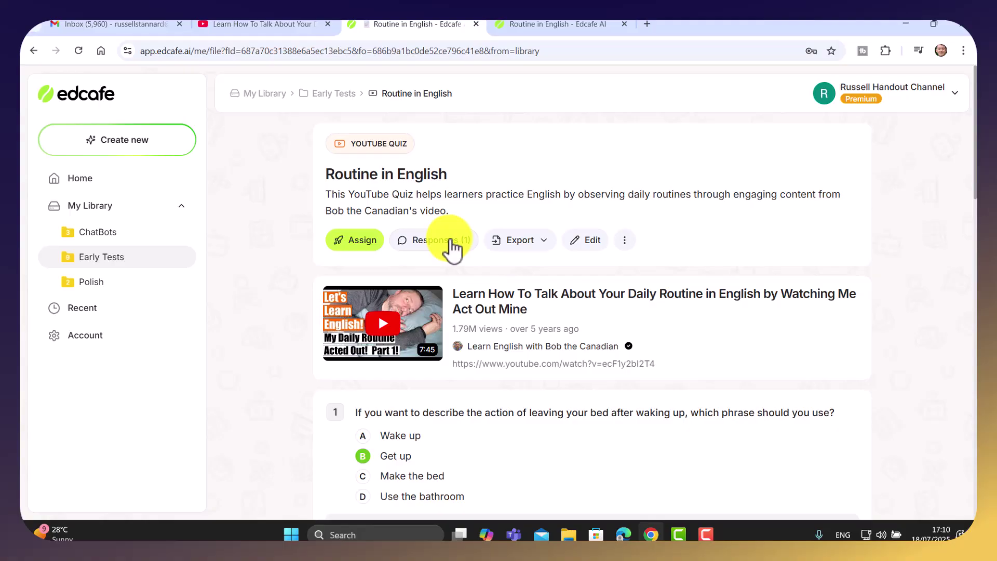
# - Open the Responses (1) report and scroll through the per-question answer breakdown
pyautogui.click(436, 242)
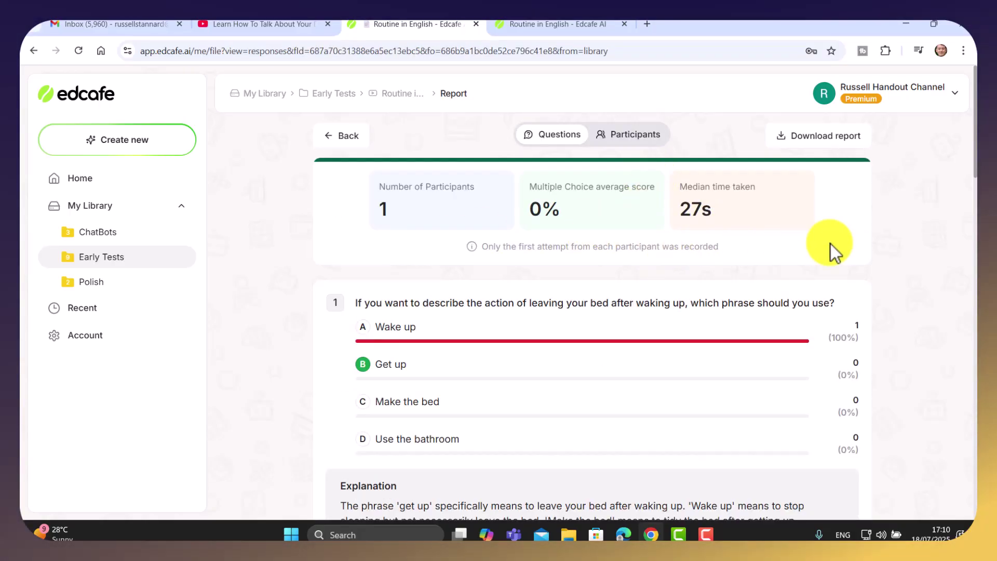
pyautogui.scroll(-2, 971, 166)
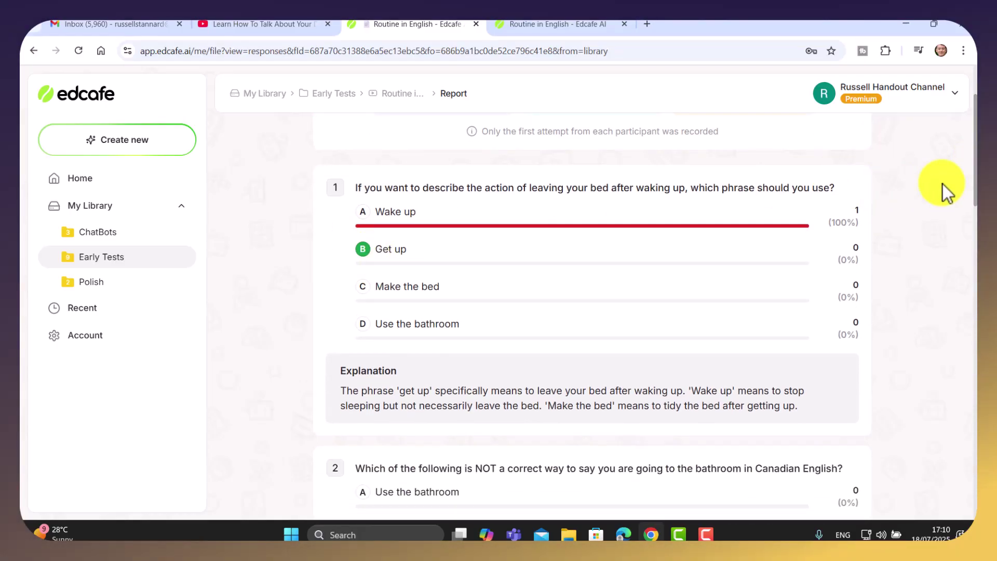
pyautogui.moveTo(967, 190); pyautogui.dragTo(970, 267)
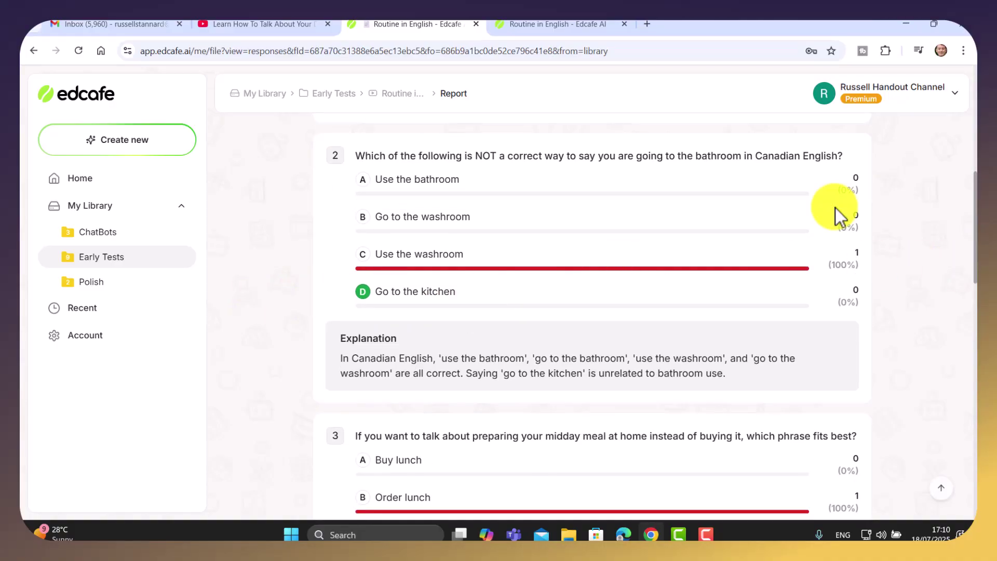
pyautogui.moveTo(973, 242); pyautogui.dragTo(972, 92)
# - View the test student's individual result under Participants, close it, and open Create new
pyautogui.click(626, 136)
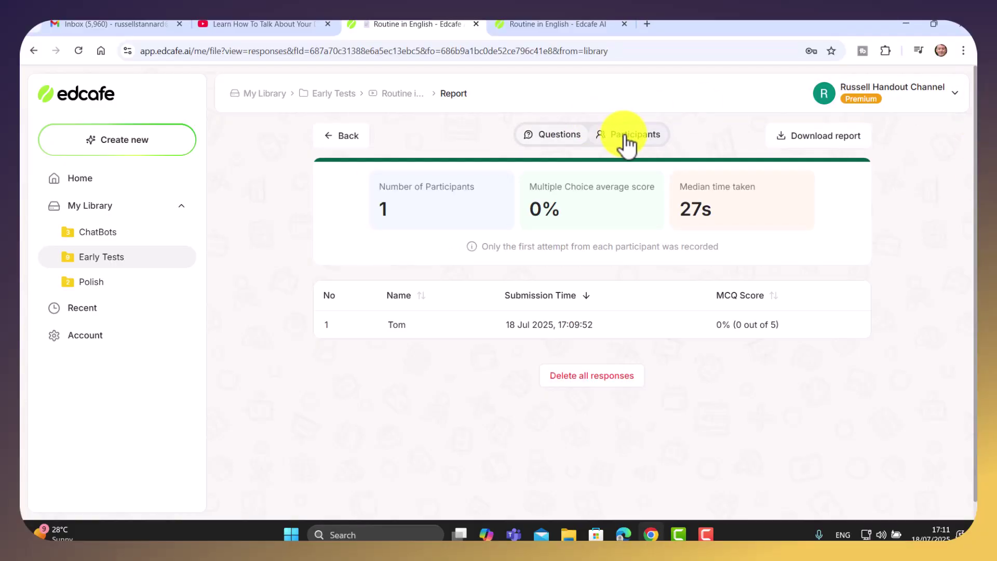
pyautogui.click(396, 327)
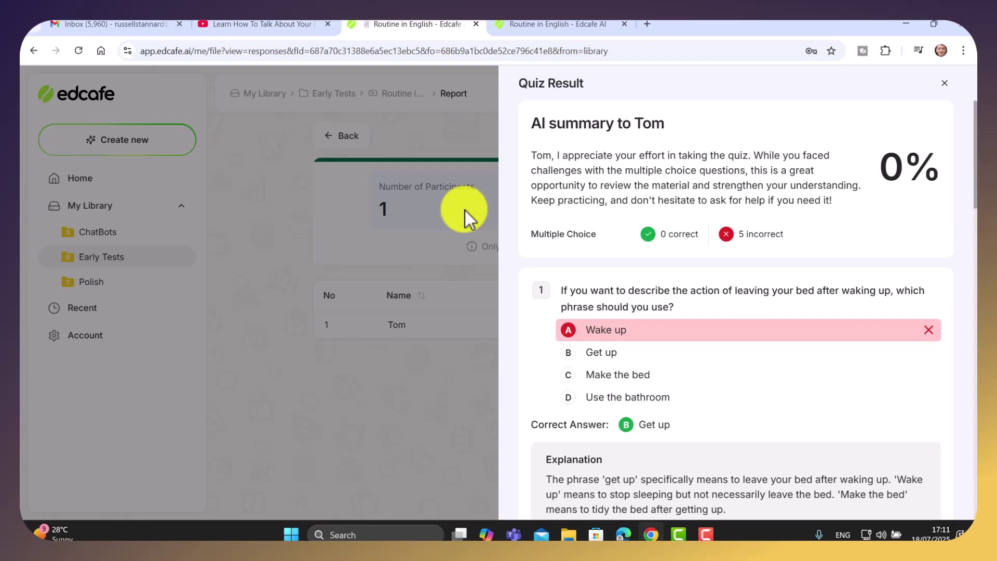
pyautogui.moveTo(973, 133); pyautogui.dragTo(972, 71)
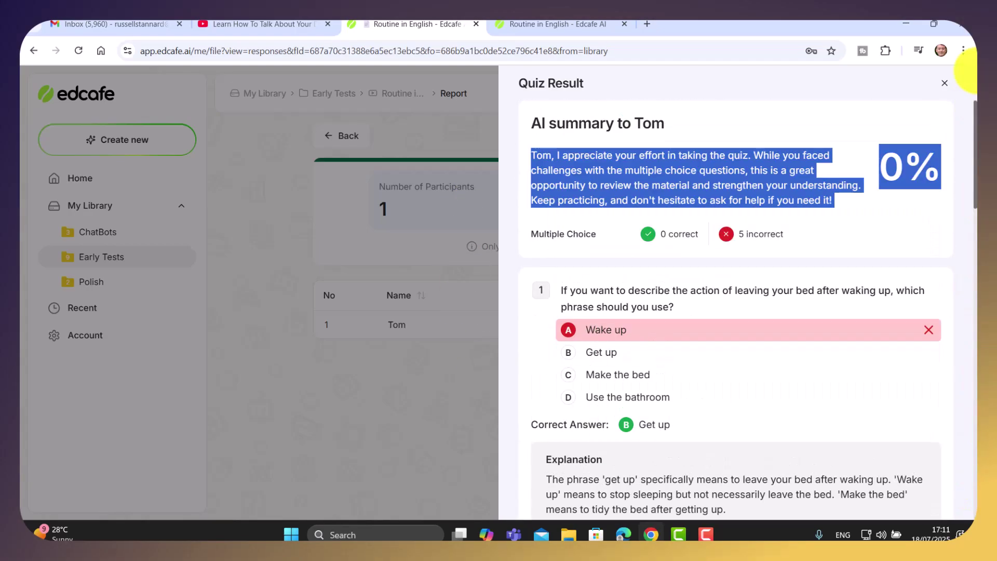
pyautogui.click(945, 84)
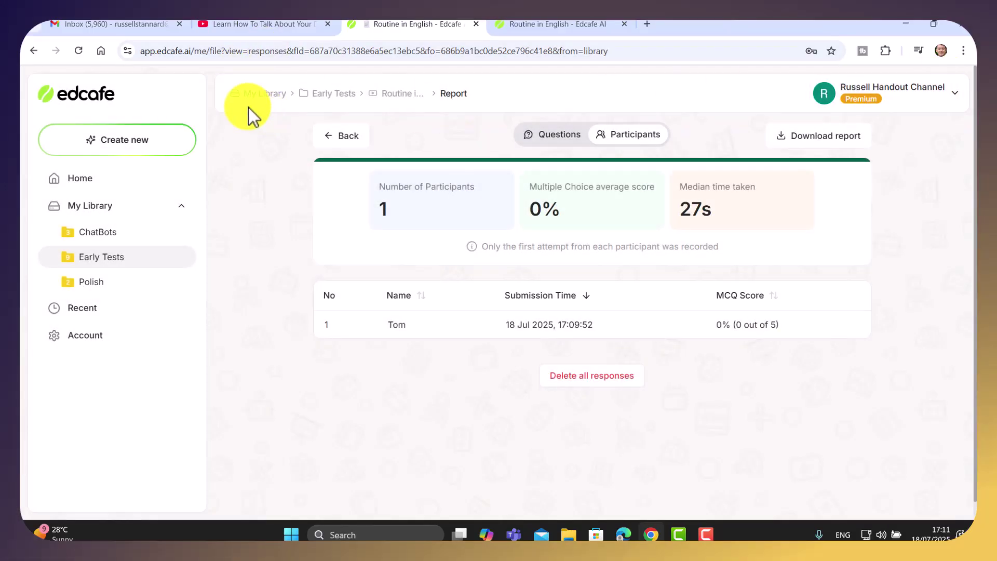
pyautogui.click(127, 141)
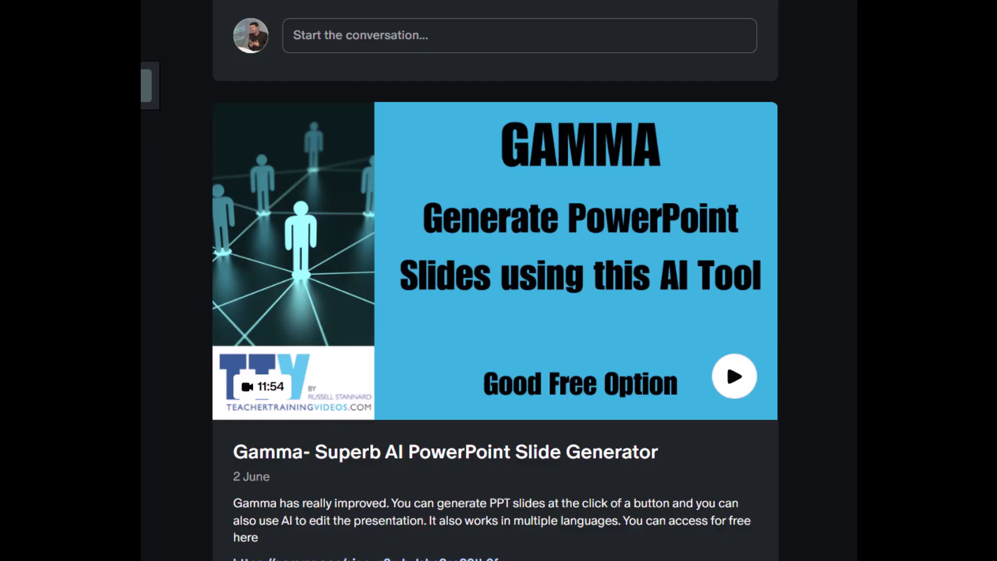
# - Scroll the Patreon teacher-training feed to the 30 September 'Diffit- Has Super Offer At The Moment' video post
pyautogui.scroll(1, 496, 287)
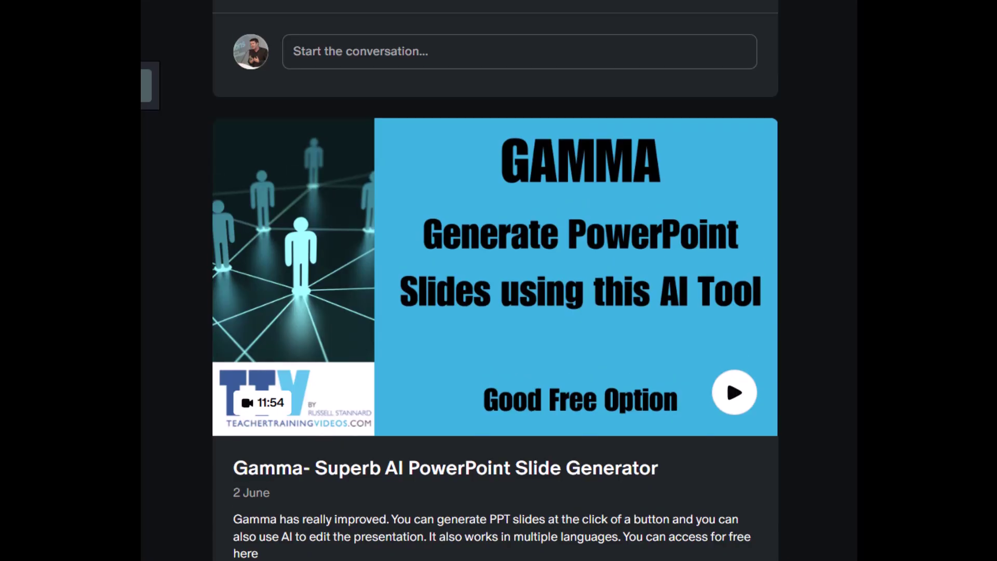
pyautogui.scroll(15, 495, 287)
pyautogui.scroll(15, 495, 286)
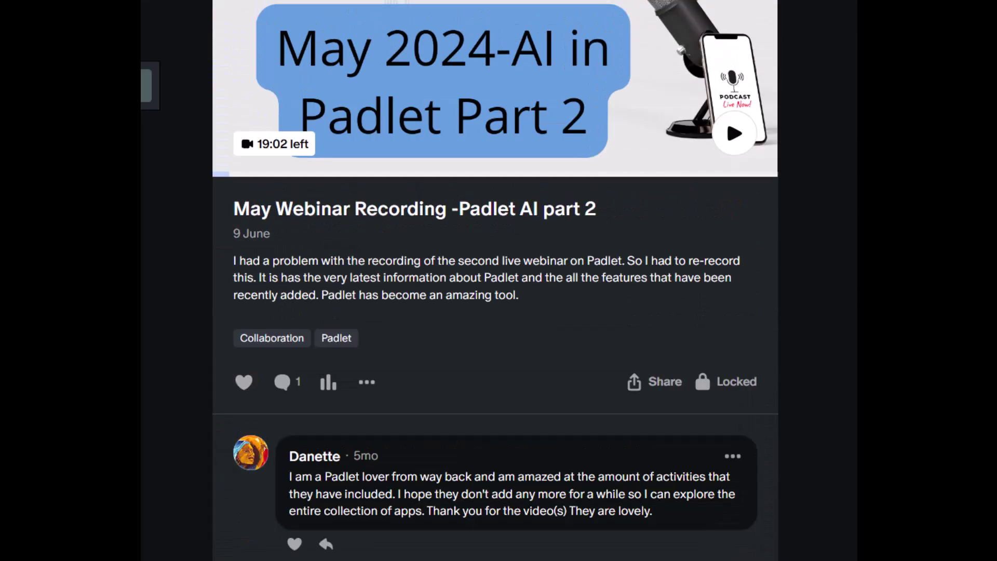
pyautogui.scroll(8, 496, 286)
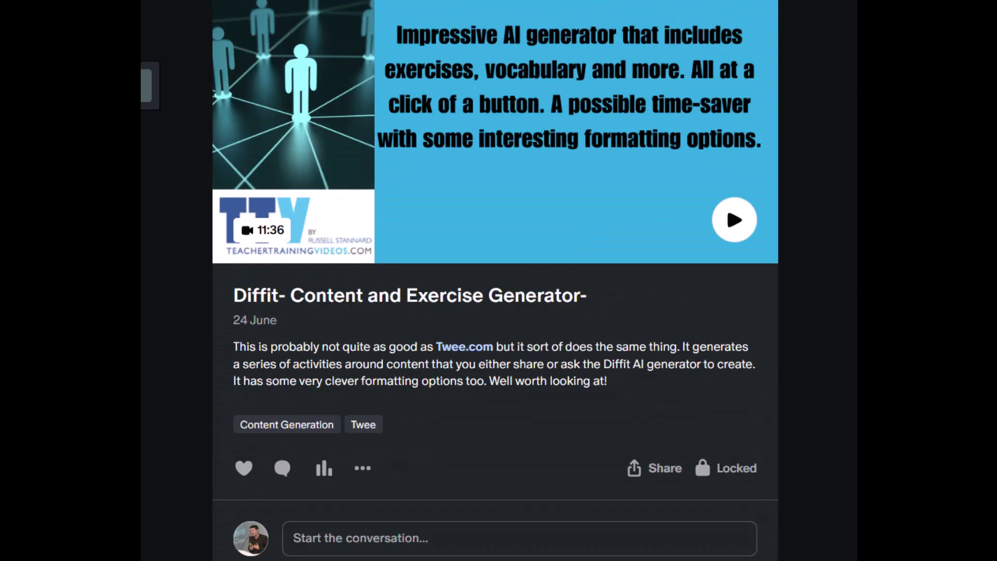
pyautogui.scroll(-20, 496, 287)
pyautogui.scroll(15, 496, 287)
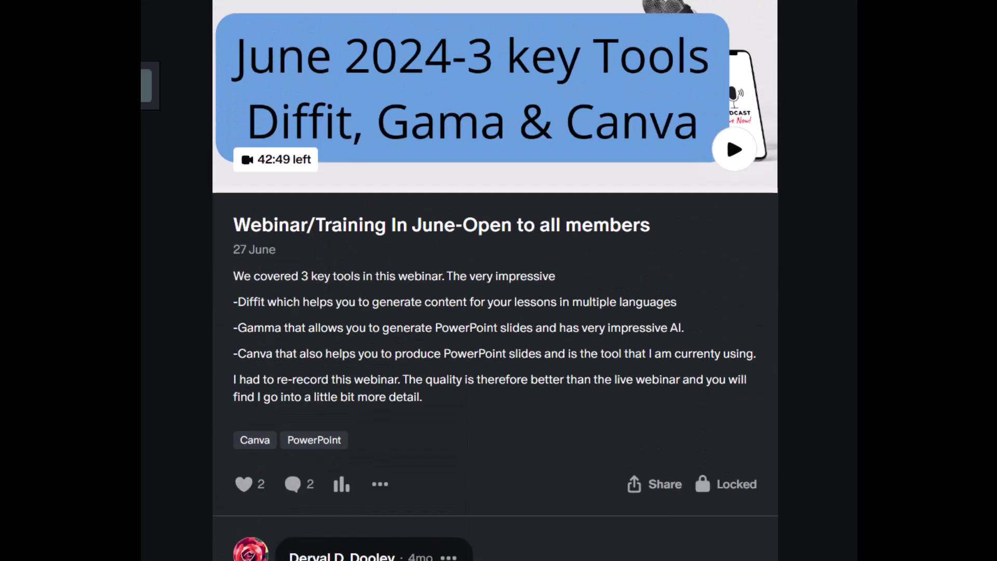
pyautogui.scroll(13, 727, 95)
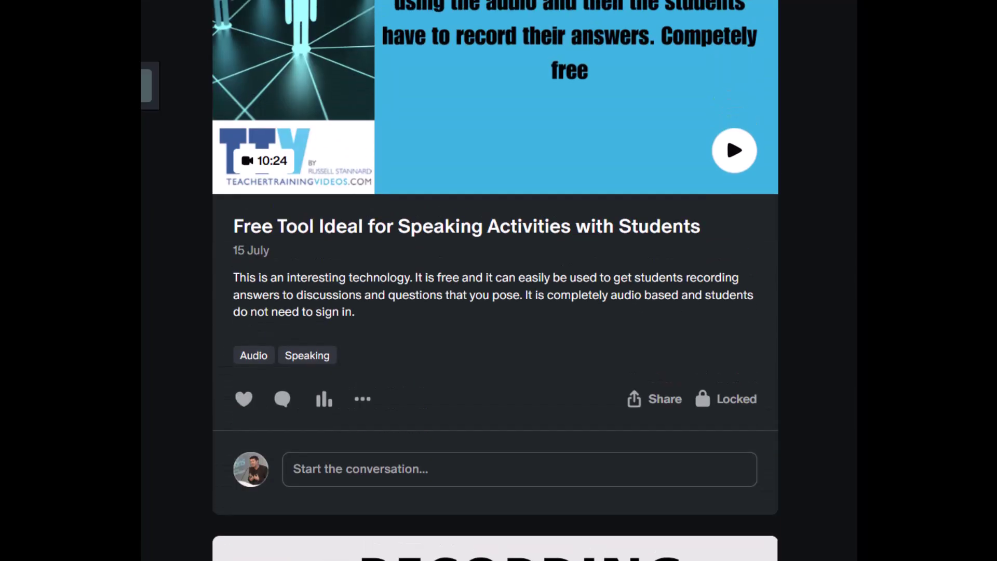
pyautogui.scroll(15, 495, 280)
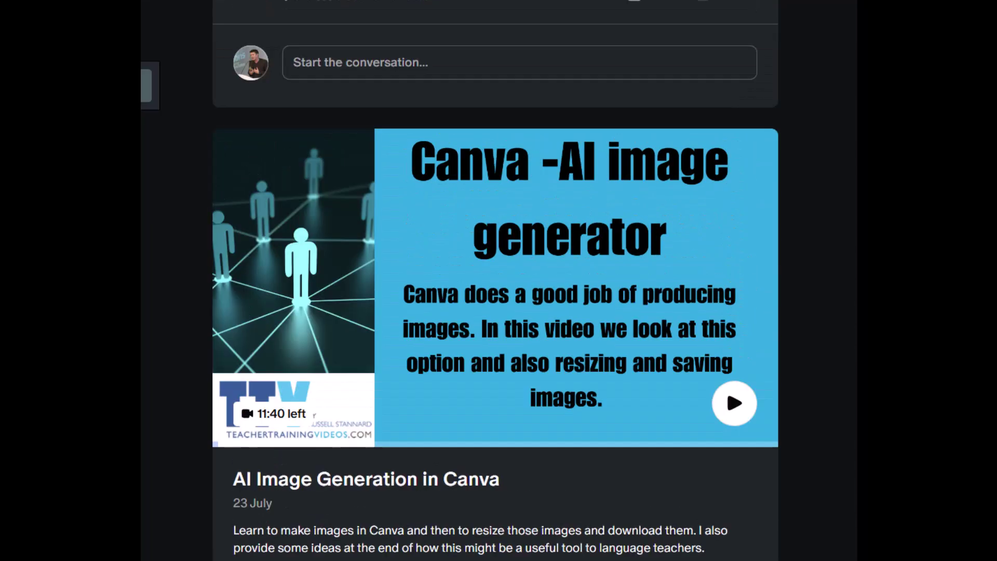
pyautogui.scroll(15, 496, 281)
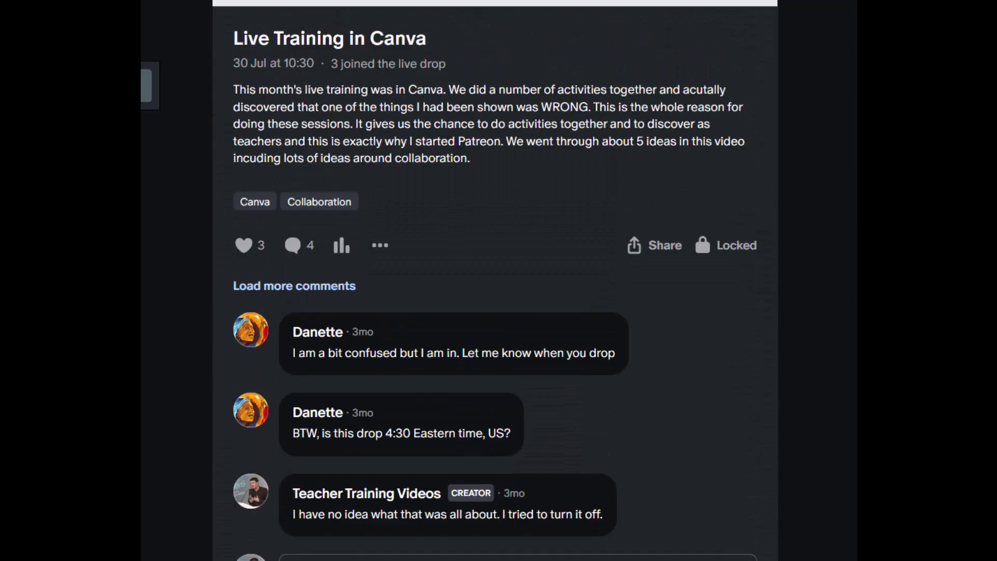
pyautogui.scroll(15, 496, 280)
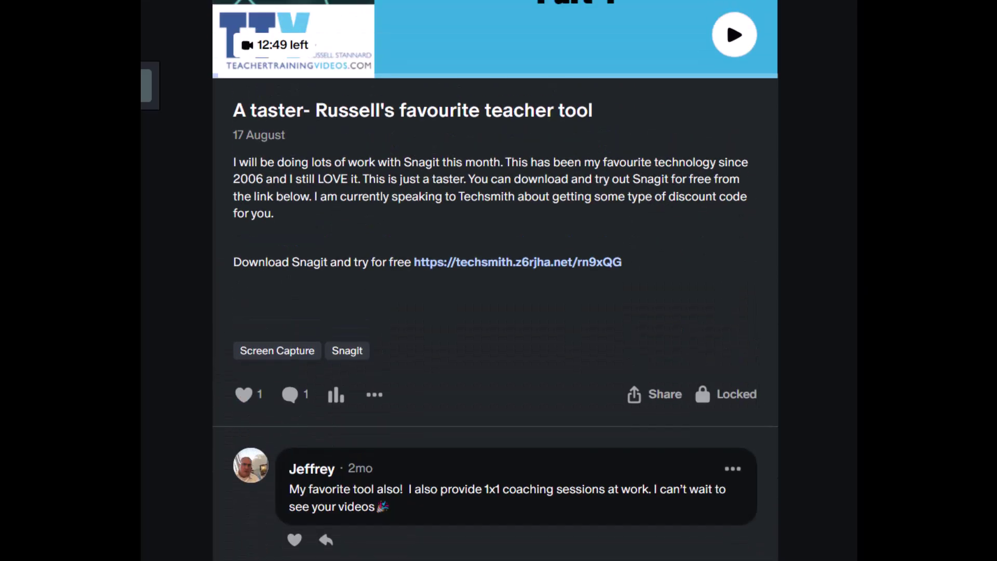
pyautogui.scroll(15, 496, 281)
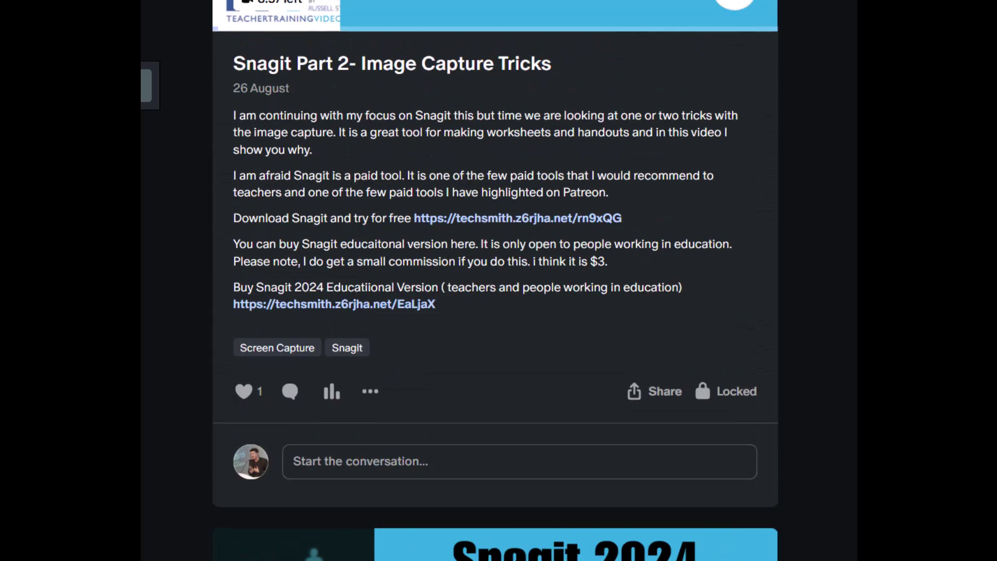
pyautogui.scroll(15, 496, 280)
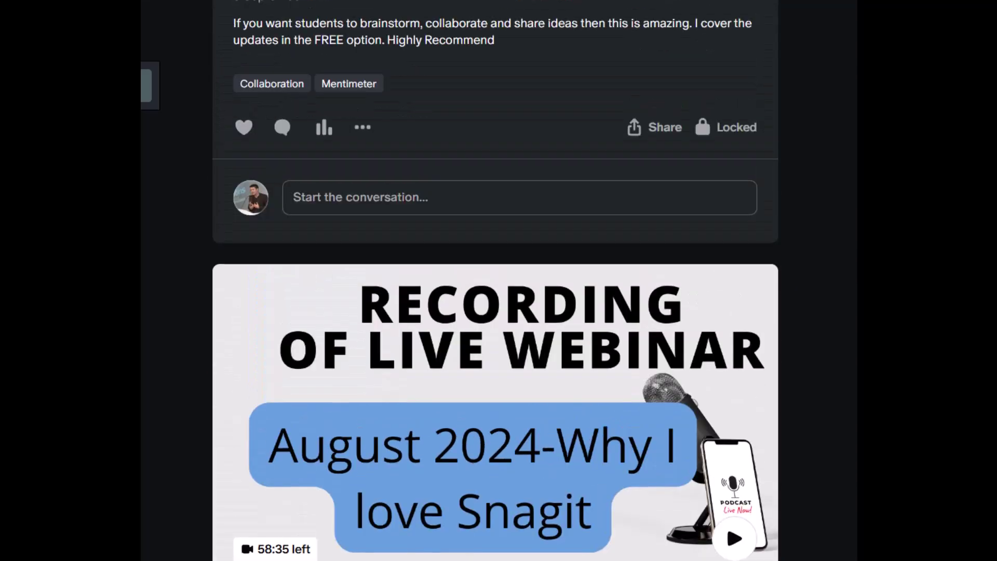
pyautogui.scroll(15, 496, 281)
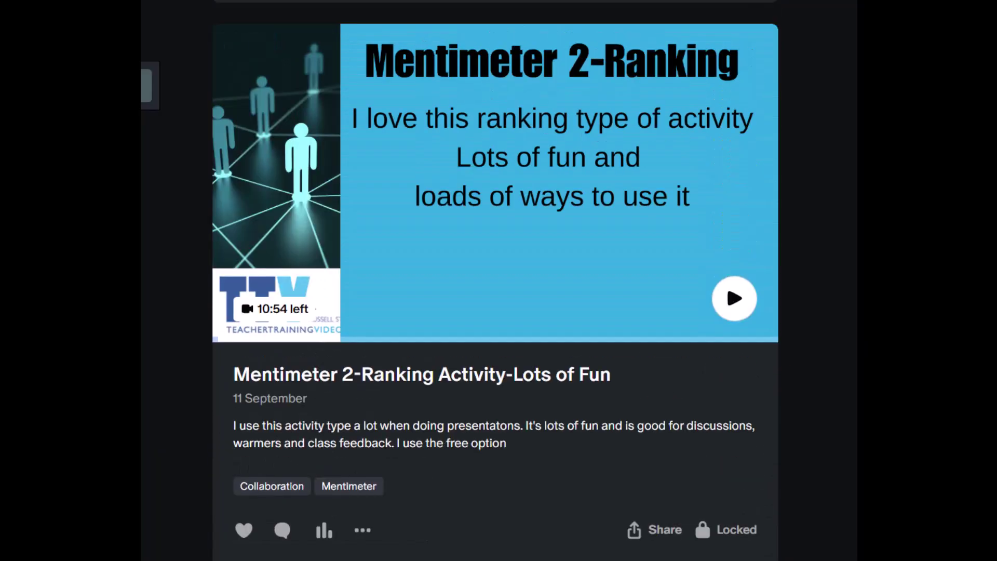
pyautogui.scroll(8, 495, 280)
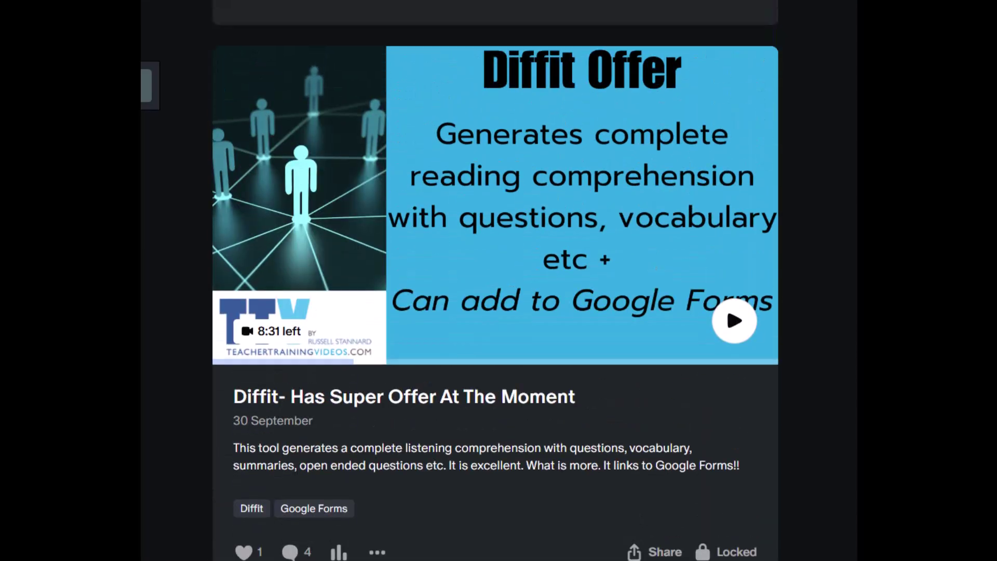